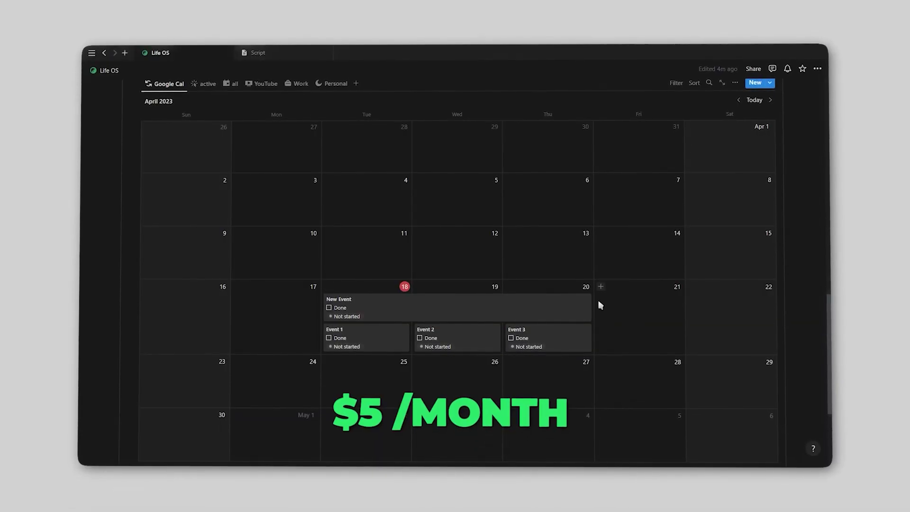
# - Open the New Event entry spanning April 18–20 in the Notion calendar and review its synced properties
pyautogui.click(374, 314)
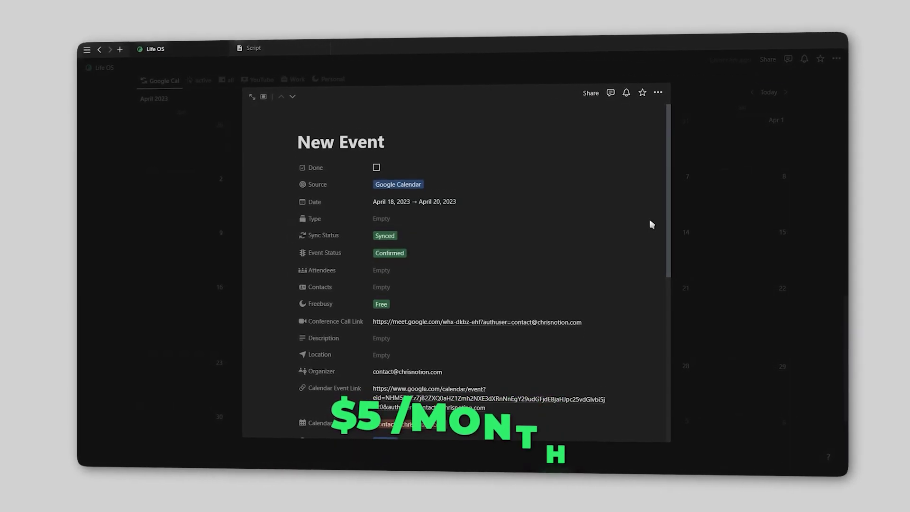
pyautogui.scroll(-3, 651, 224)
pyautogui.scroll(-3, 556, 232)
pyautogui.click(418, 263)
pyautogui.click(401, 326)
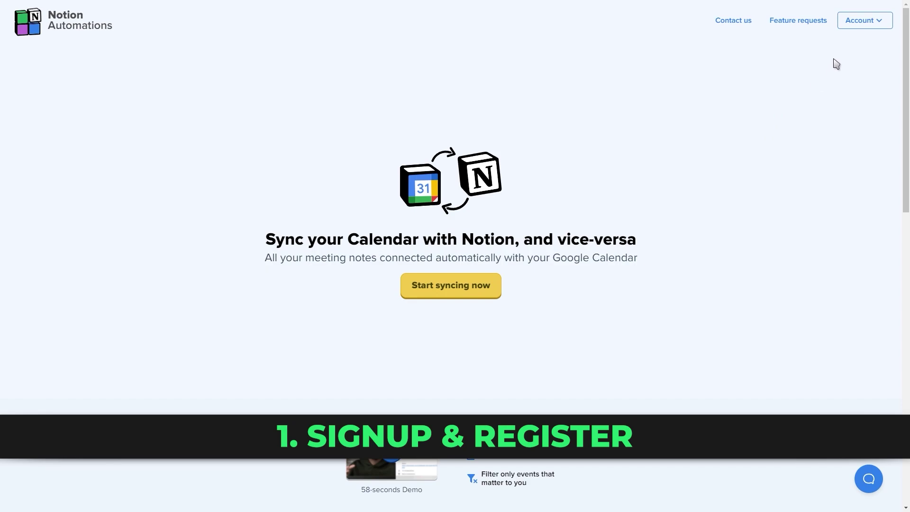
# - Start the calendar sync setup and connect Google Calendar through the Google account, selecting only the default calendar to sync
pyautogui.click(862, 23)
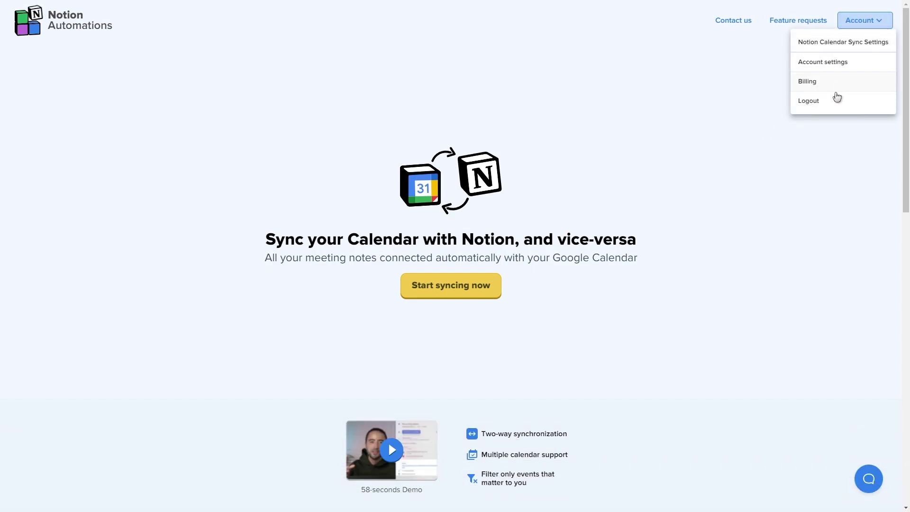
pyautogui.click(856, 29)
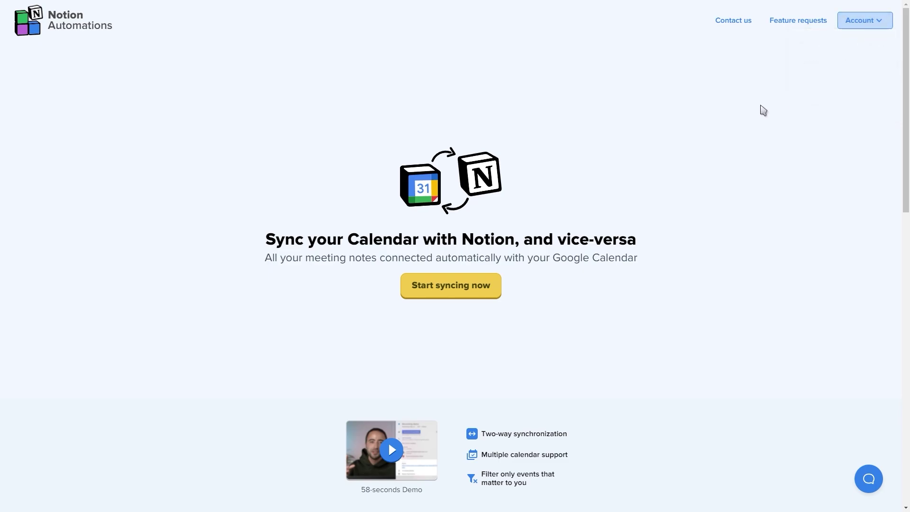
pyautogui.click(451, 286)
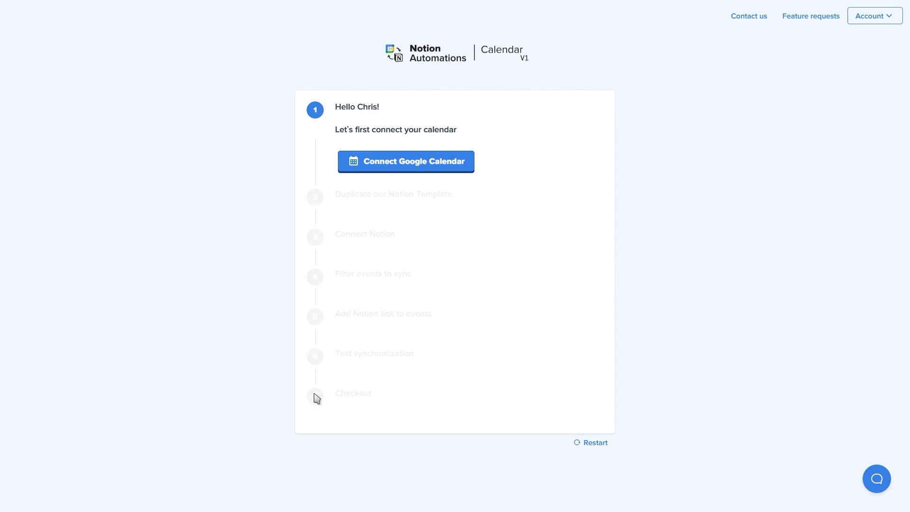
pyautogui.click(410, 167)
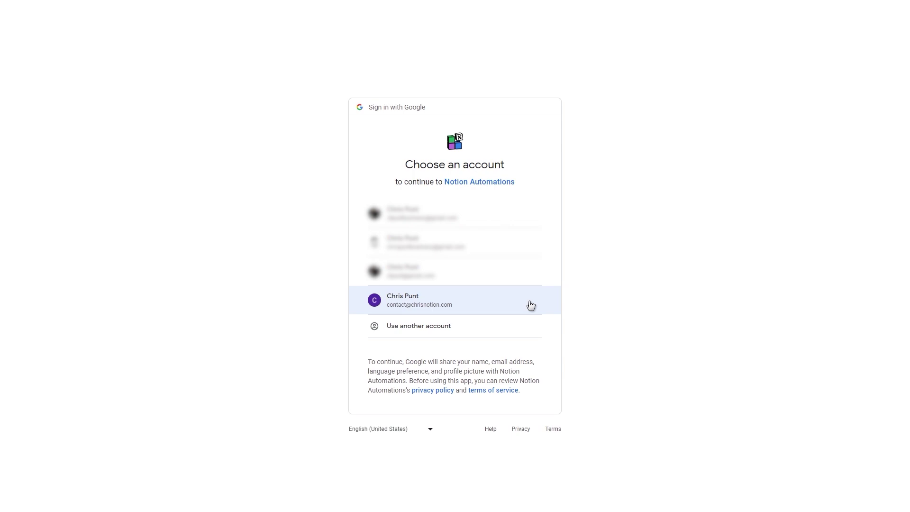
pyautogui.click(530, 306)
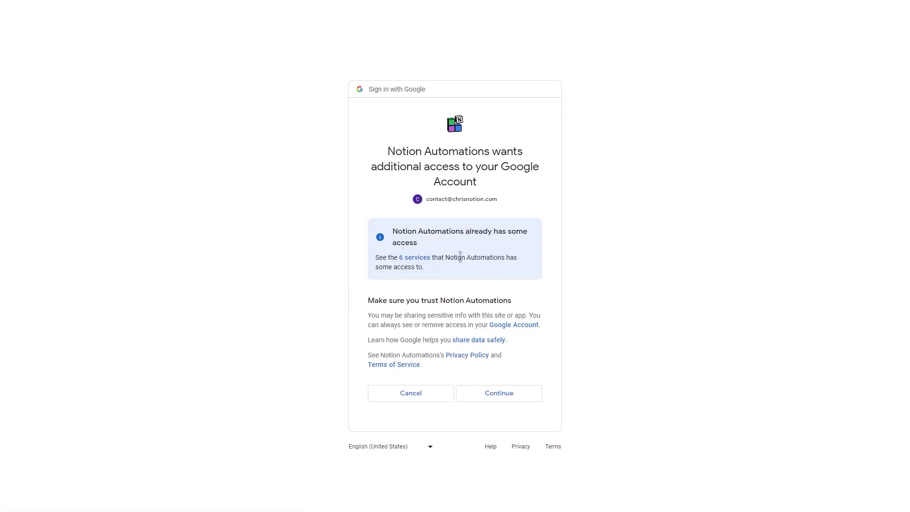
pyautogui.click(490, 398)
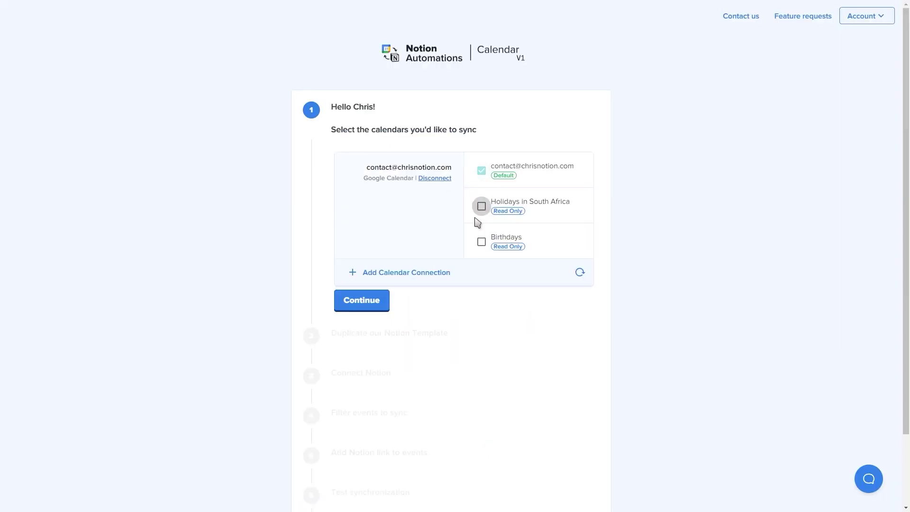
pyautogui.click(364, 306)
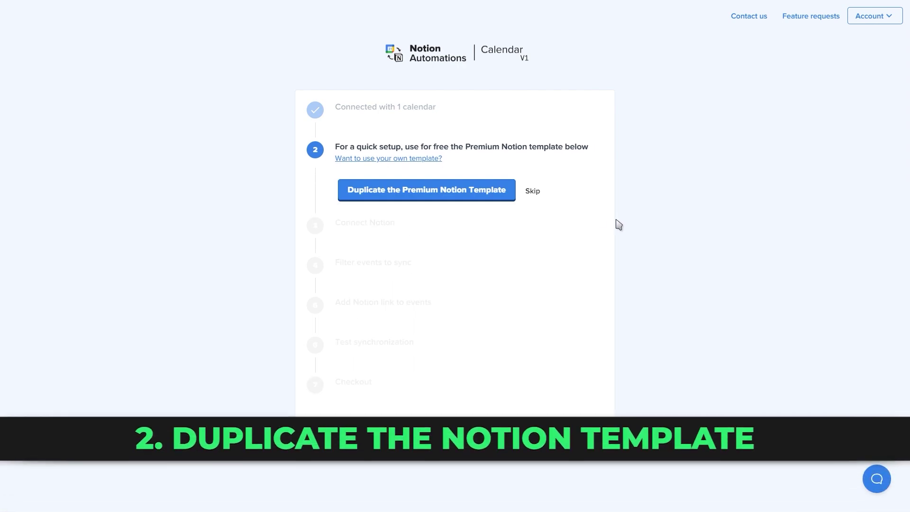
# - Duplicate the Premium Notion Template into the first listed workspace and look through the duplicated Agenda page
pyautogui.click(421, 195)
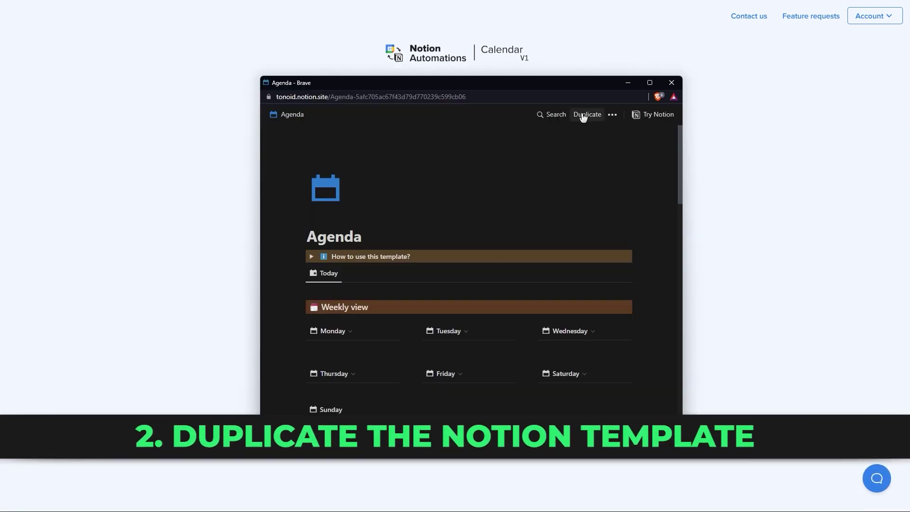
pyautogui.click(586, 116)
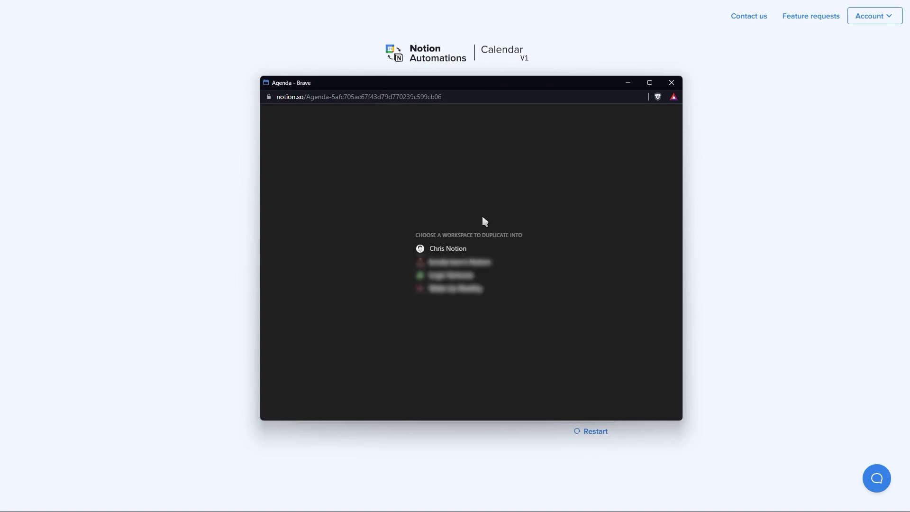
pyautogui.click(453, 251)
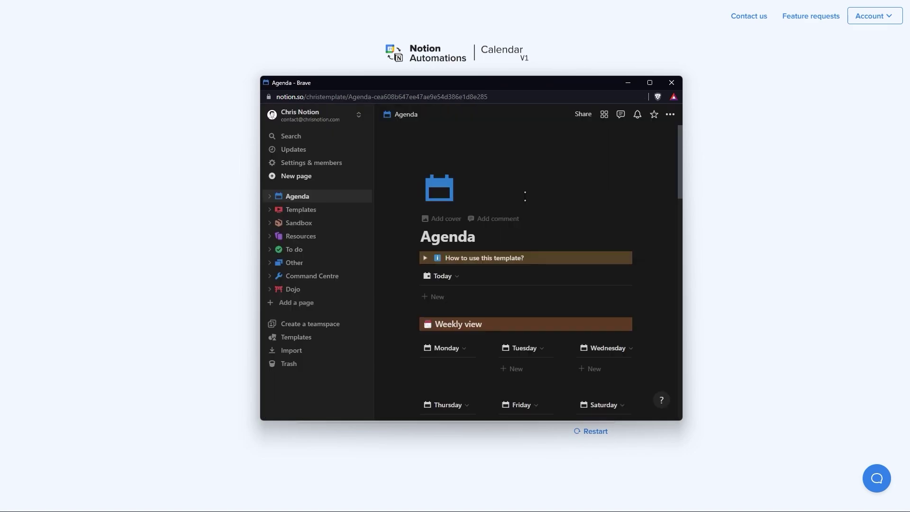
pyautogui.click(672, 82)
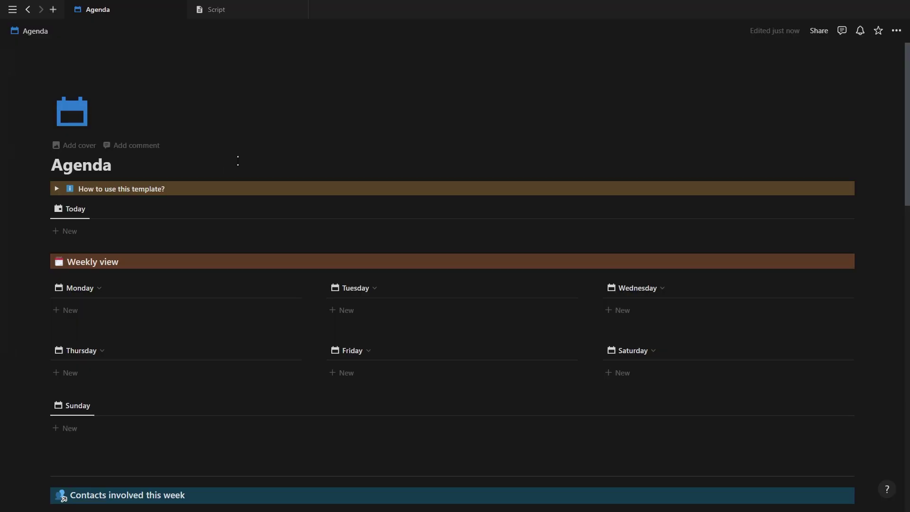
pyautogui.scroll(-15, 390, 162)
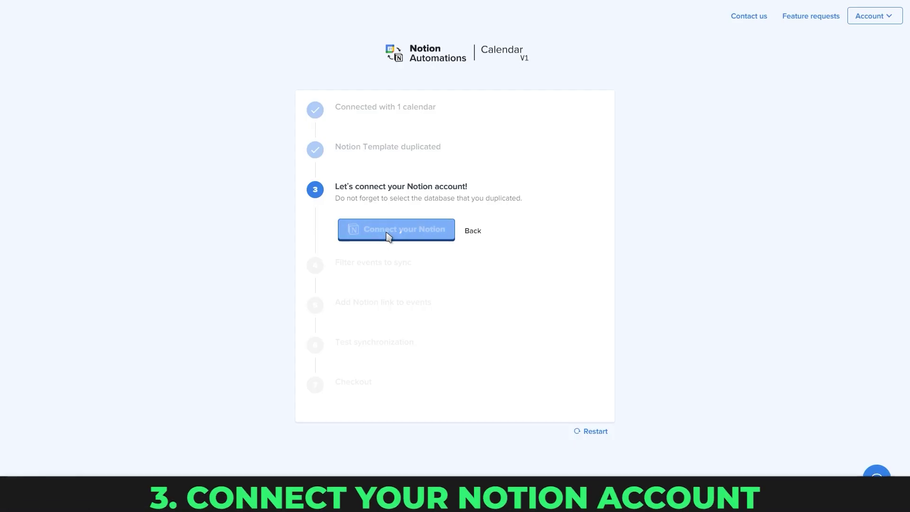
# - Connect the Notion account and allow Notion Automations access to the Agenda page only
pyautogui.click(385, 236)
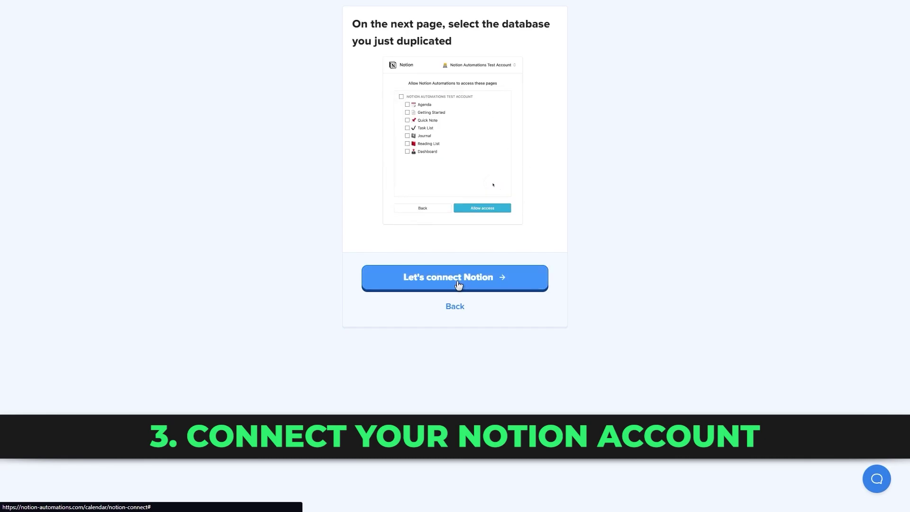
pyautogui.click(458, 284)
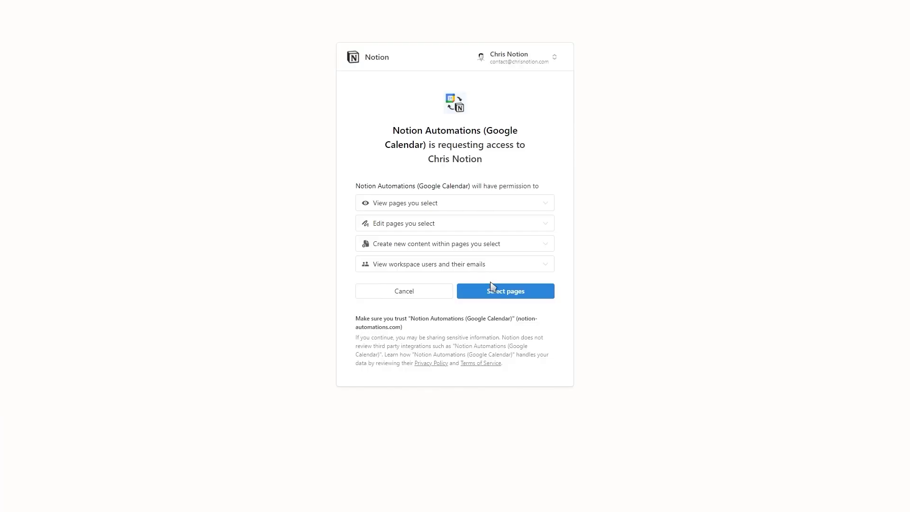
pyautogui.click(506, 292)
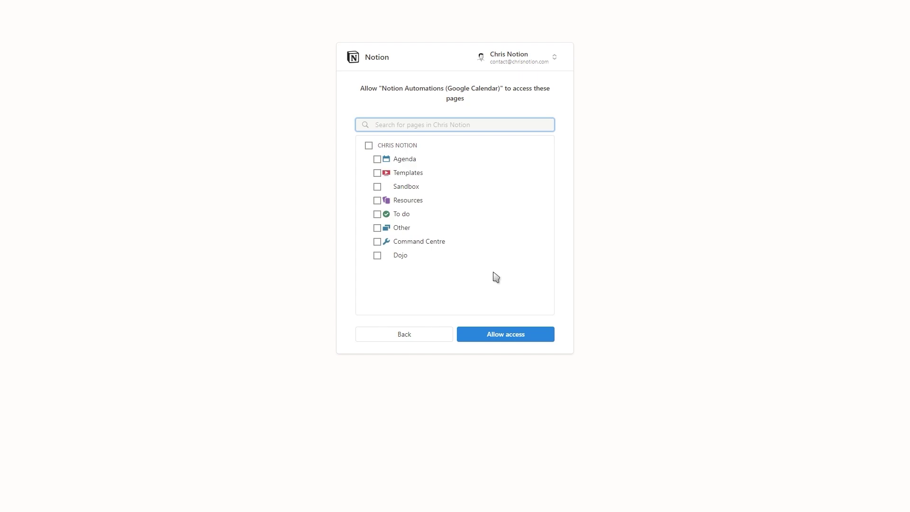
pyautogui.click(414, 163)
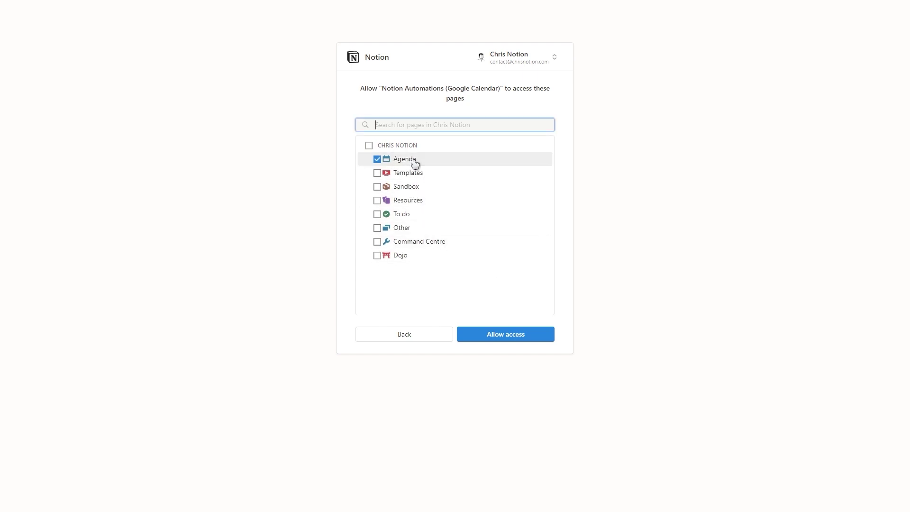
pyautogui.click(504, 336)
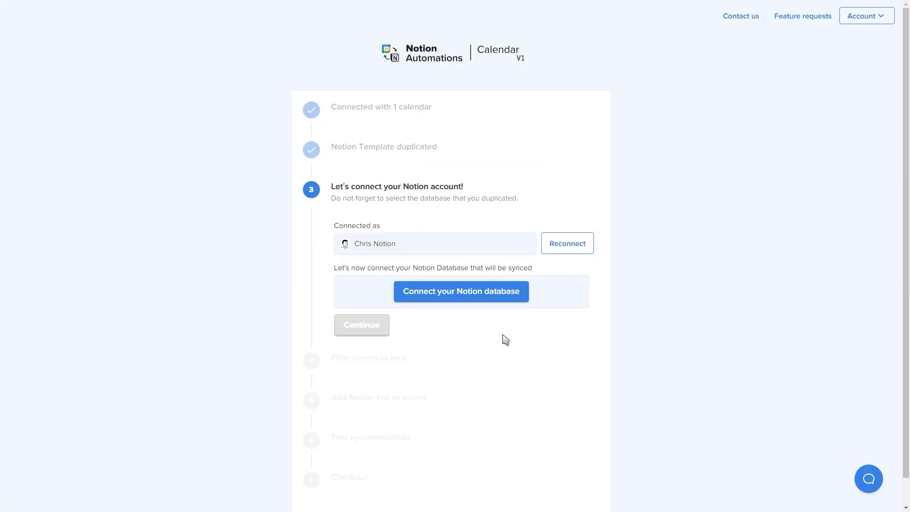
# - Start connecting the Notion database, confirm that the provided template is used, and proceed through the instructions to the database link entry
pyautogui.click(460, 293)
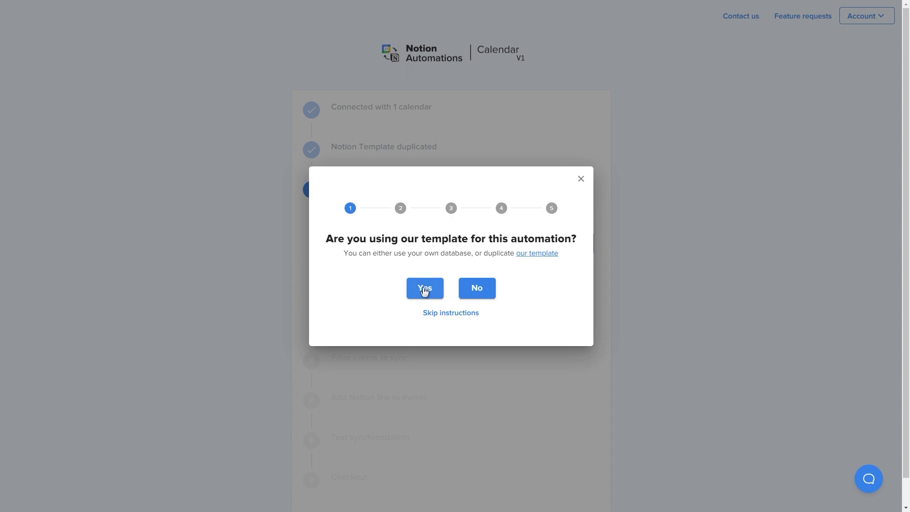
pyautogui.click(424, 289)
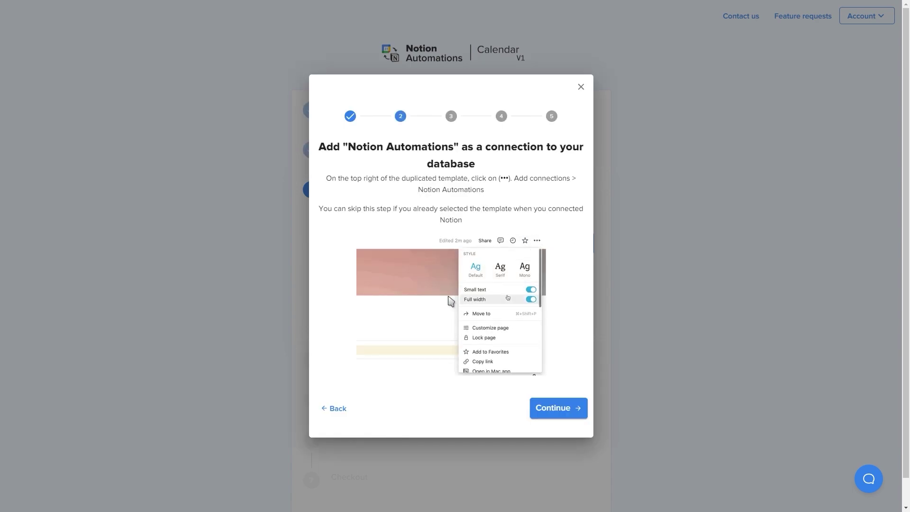
pyautogui.click(545, 408)
pyautogui.click(555, 378)
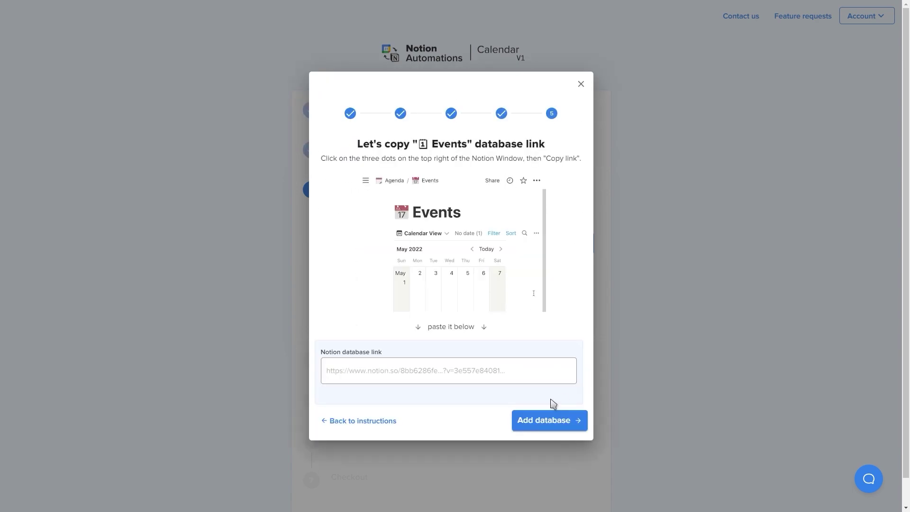
# - Switch to Notion and check the Agenda page's connections for Notion Automations
pyautogui.hotkey('alt', 'Tab')
pyautogui.click(896, 30)
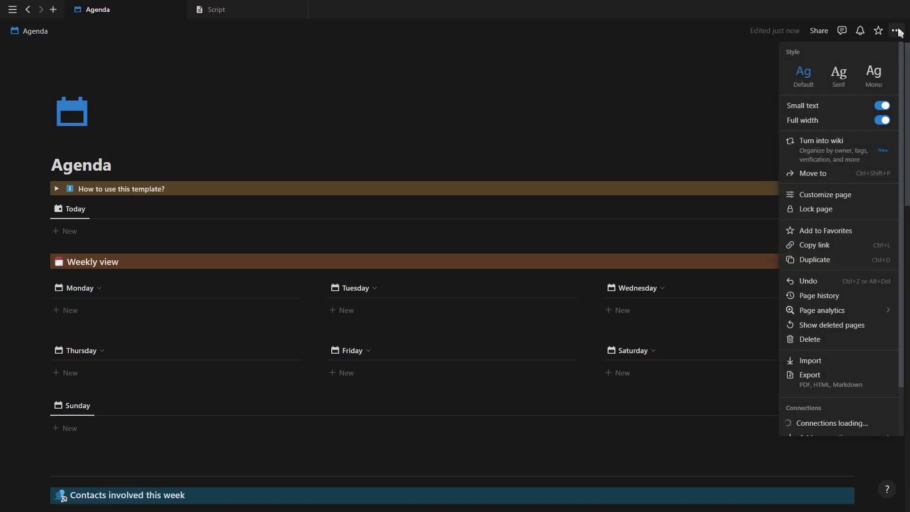
pyautogui.scroll(-1, 849, 369)
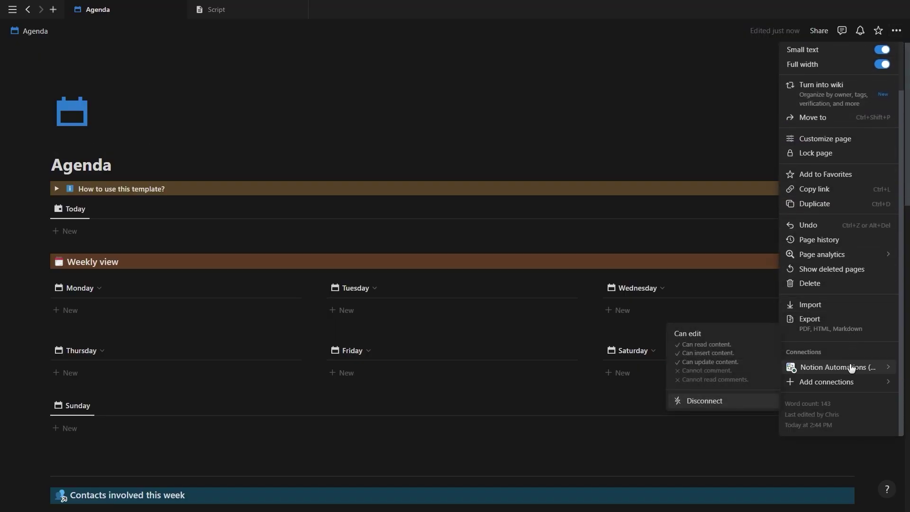
pyautogui.click(693, 132)
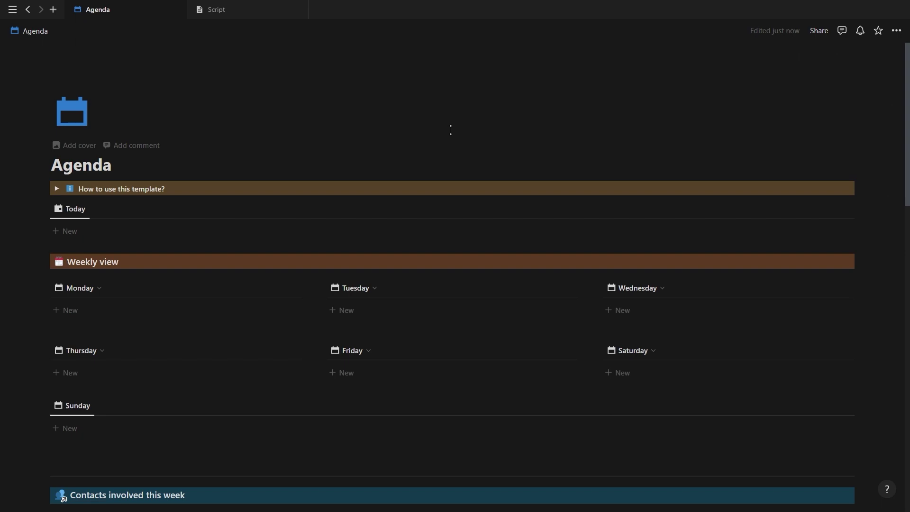
# - Open the Events database listed under Databases on the Agenda page and copy its link
pyautogui.scroll(-20, 451, 130)
pyautogui.scroll(-1, 454, 163)
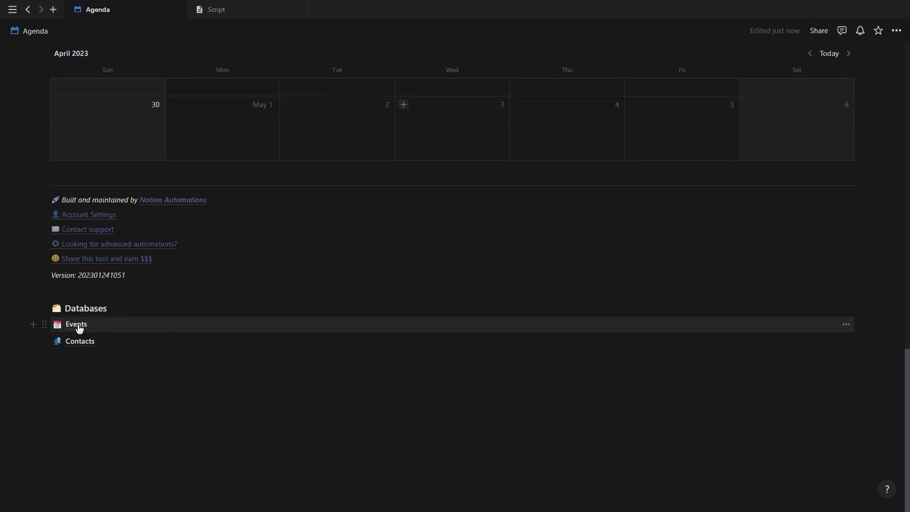
pyautogui.click(76, 325)
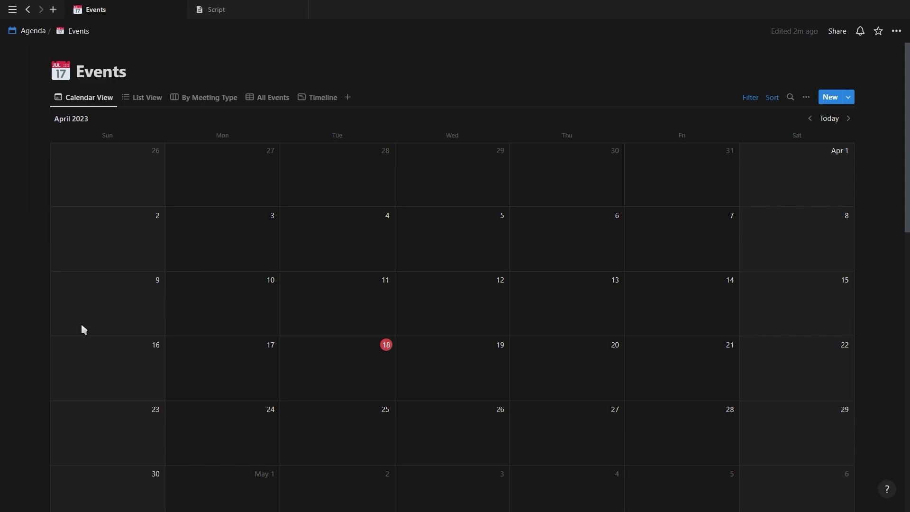
pyautogui.click(898, 31)
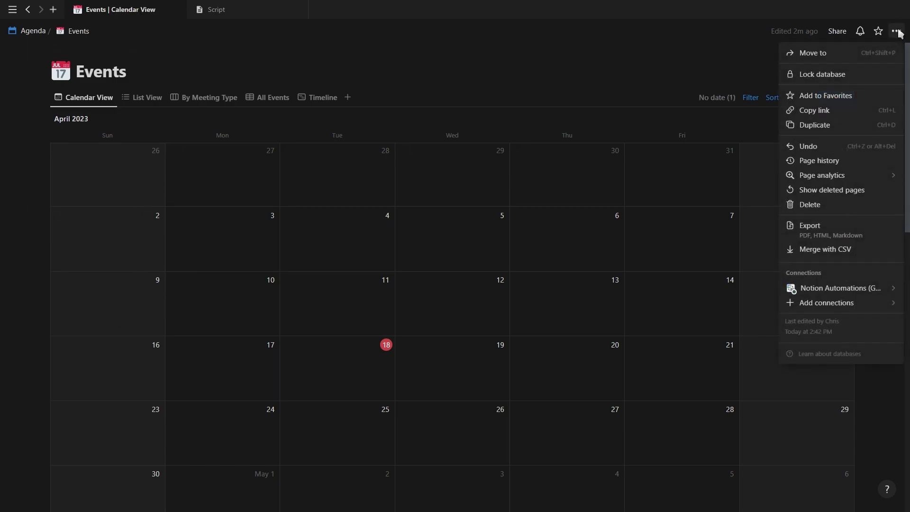
pyautogui.click(825, 108)
# - Switch back to the Notion Automations setup and add the Events database using the copied link
pyautogui.hotkey('alt', 'Tab')
pyautogui.click(407, 370)
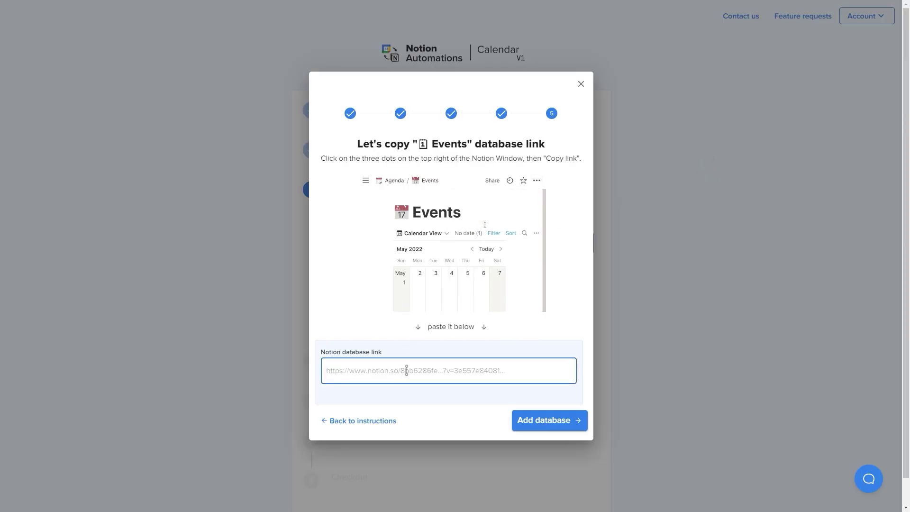
pyautogui.hotkey('ctrl', 'v')
pyautogui.click(543, 426)
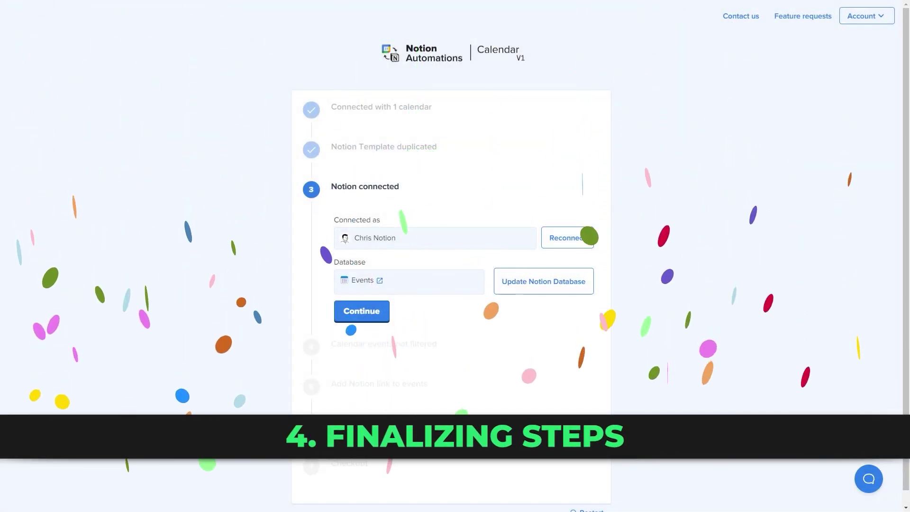
# - Continue the setup with calendar events unfiltered and the Notion page link automatically added to event descriptions
pyautogui.click(362, 311)
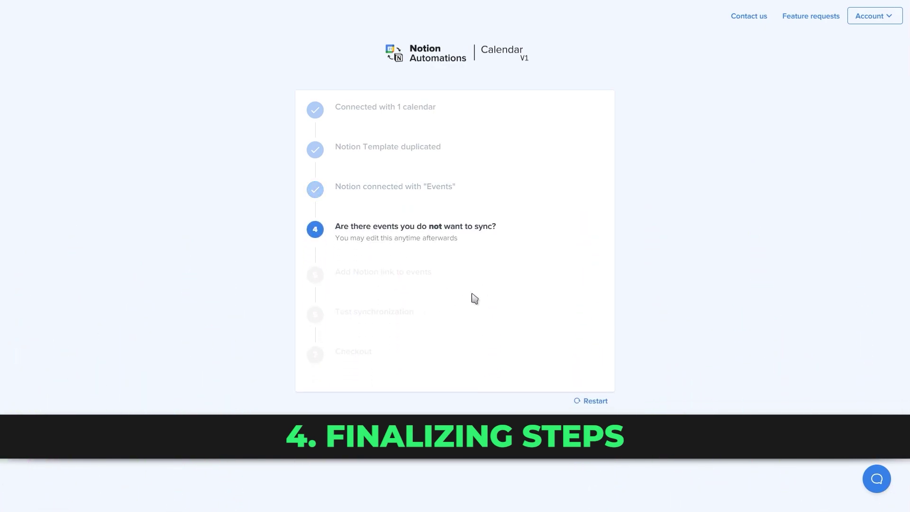
pyautogui.click(390, 272)
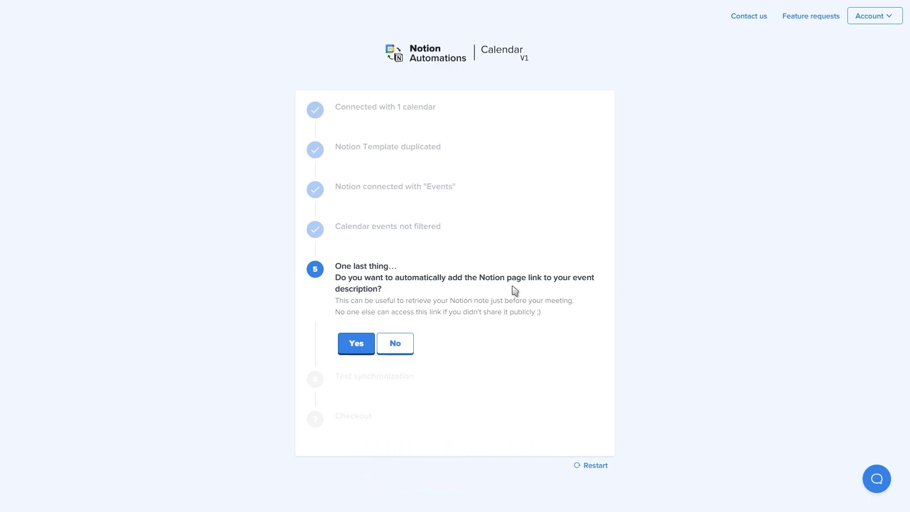
pyautogui.click(356, 345)
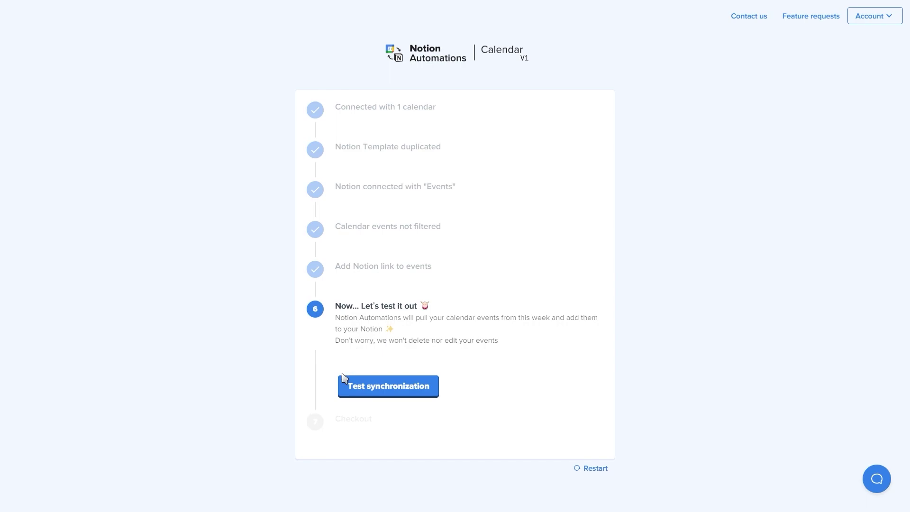
# - Test the synchronization of this week's calendar events and continue past it to the checkout stage
pyautogui.click(395, 393)
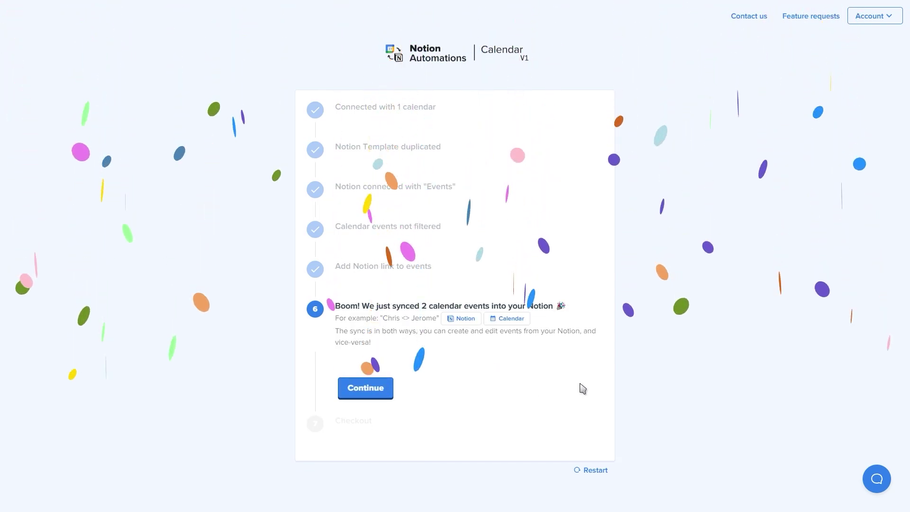
pyautogui.click(365, 390)
pyautogui.scroll(-4, 664, 376)
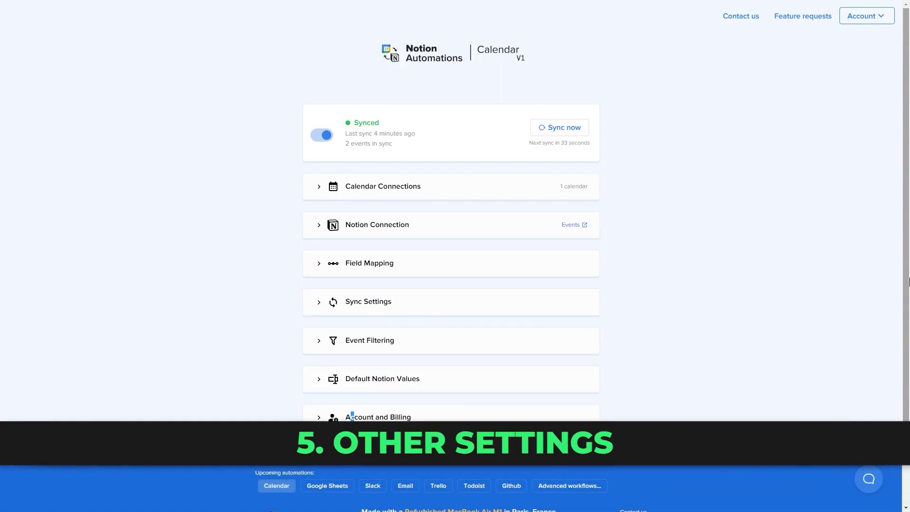
# - Run an immediate synchronization between the connected calendar and the Notion Events database
pyautogui.click(326, 137)
pyautogui.click(319, 138)
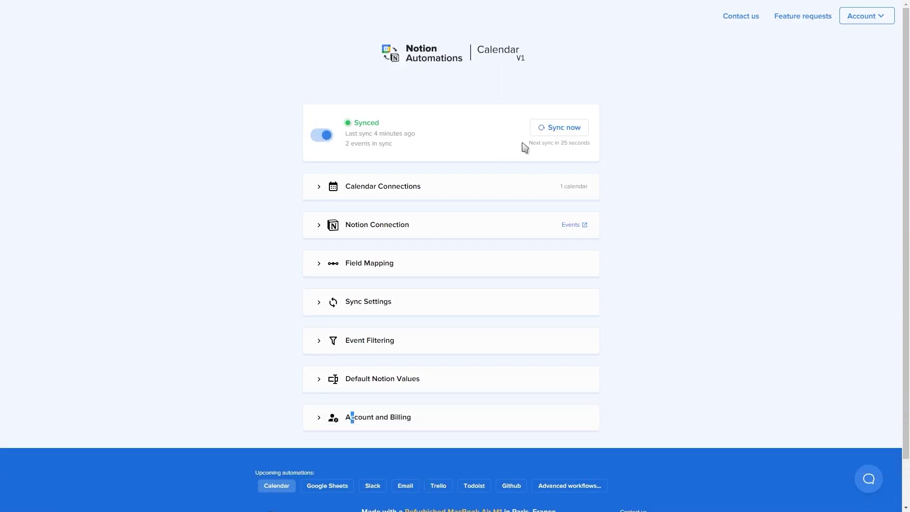
pyautogui.click(558, 132)
# - Examine the field mapping between calendar and Notion fields, including the compatible options for Event Visibility
pyautogui.click(357, 268)
pyautogui.scroll(-8, 573, 280)
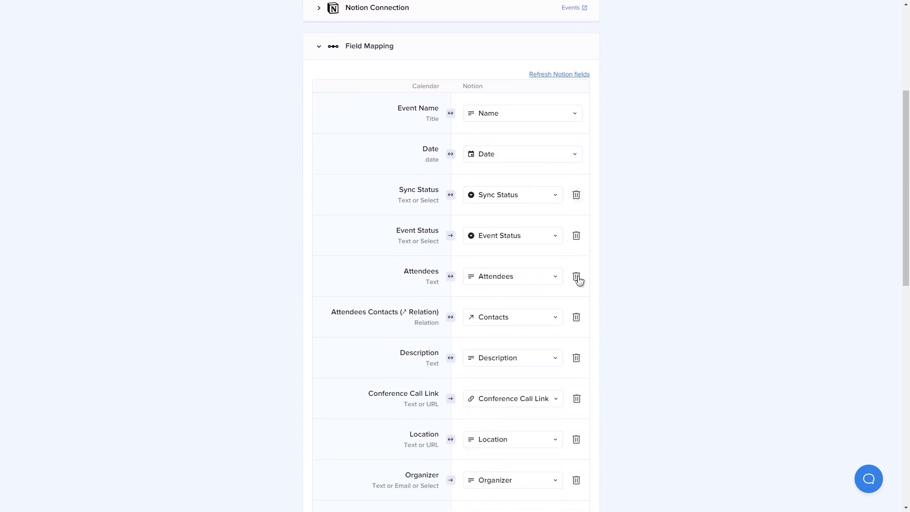
pyautogui.scroll(-4, 580, 280)
pyautogui.click(516, 374)
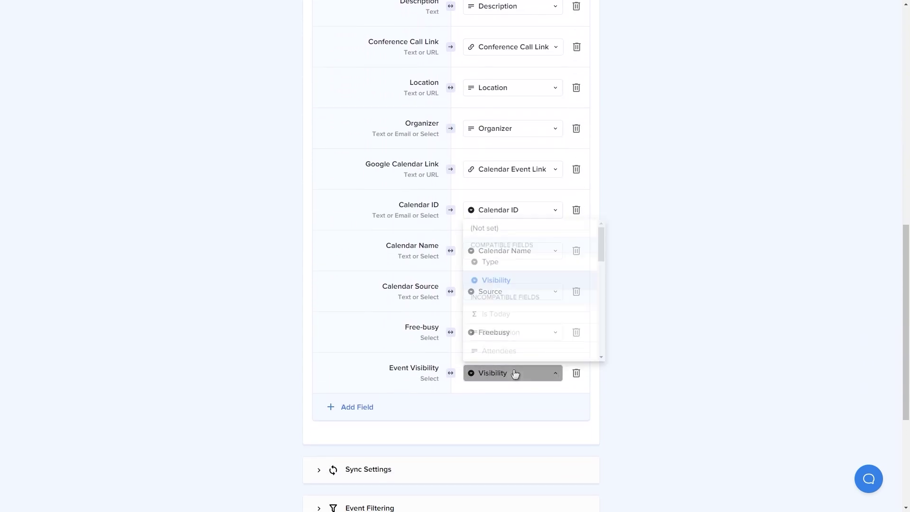
pyautogui.scroll(-2, 511, 286)
pyautogui.scroll(3, 510, 286)
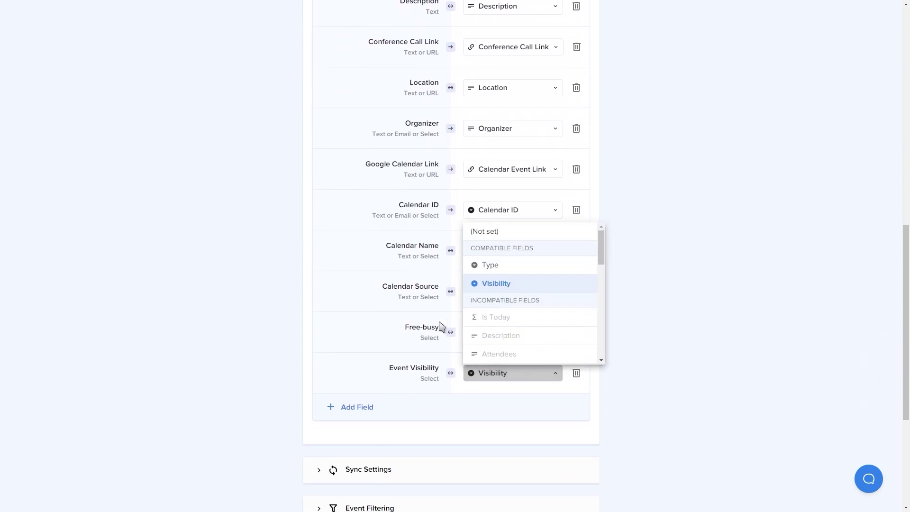
pyautogui.click(442, 327)
pyautogui.scroll(10, 577, 328)
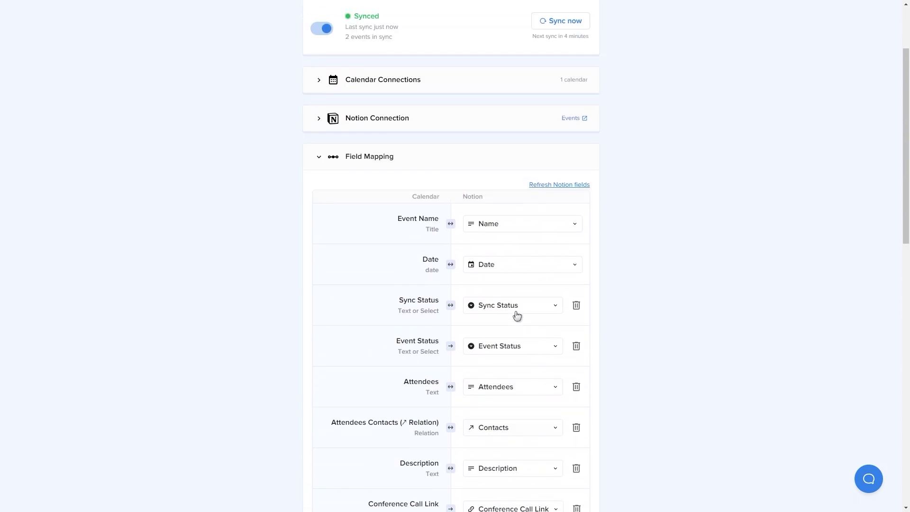
pyautogui.click(362, 170)
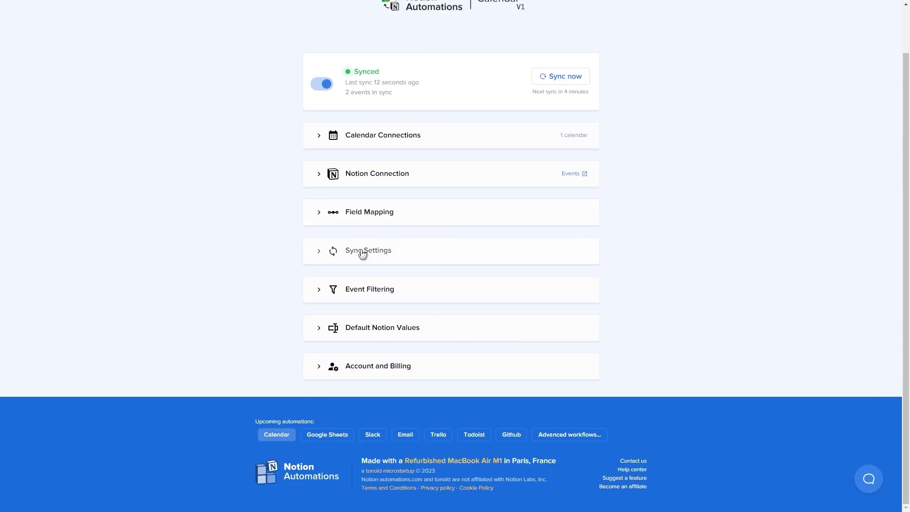
# - In Sync Settings, set the start of the syncing timeframe to 2 days behind and confirm the change
pyautogui.click(363, 256)
pyautogui.click(363, 255)
pyautogui.click(338, 256)
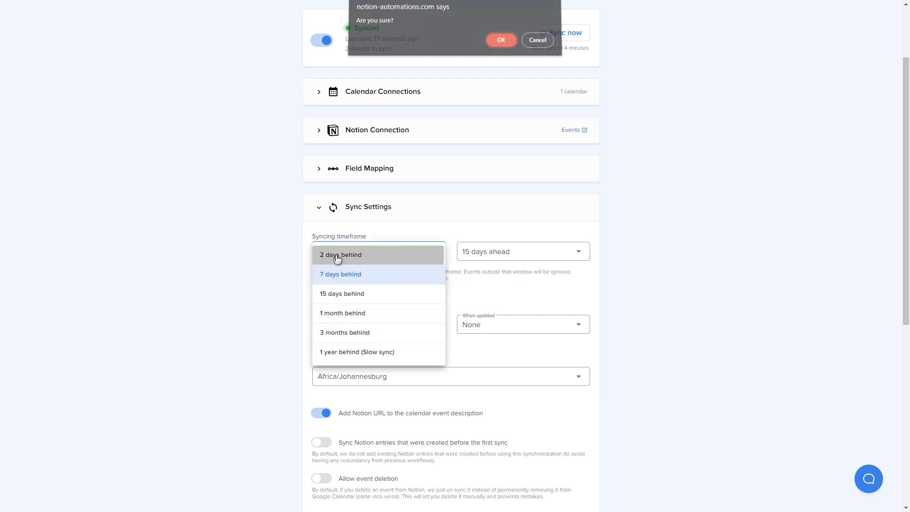
pyautogui.click(501, 45)
pyautogui.scroll(-2, 500, 275)
pyautogui.scroll(1, 427, 228)
pyautogui.click(377, 161)
# - Review the Event Filtering and Default Notion Values settings without adding conditions or static values
pyautogui.click(387, 288)
pyautogui.scroll(-2, 391, 289)
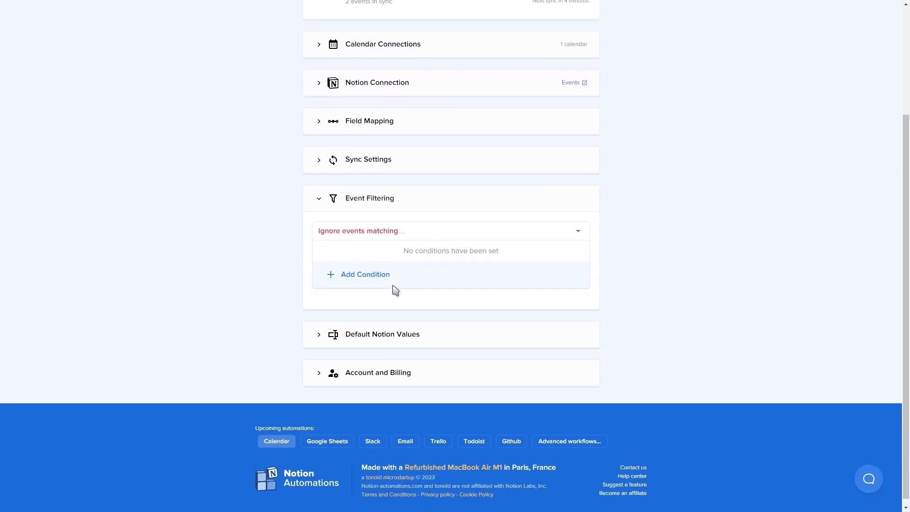
pyautogui.click(378, 199)
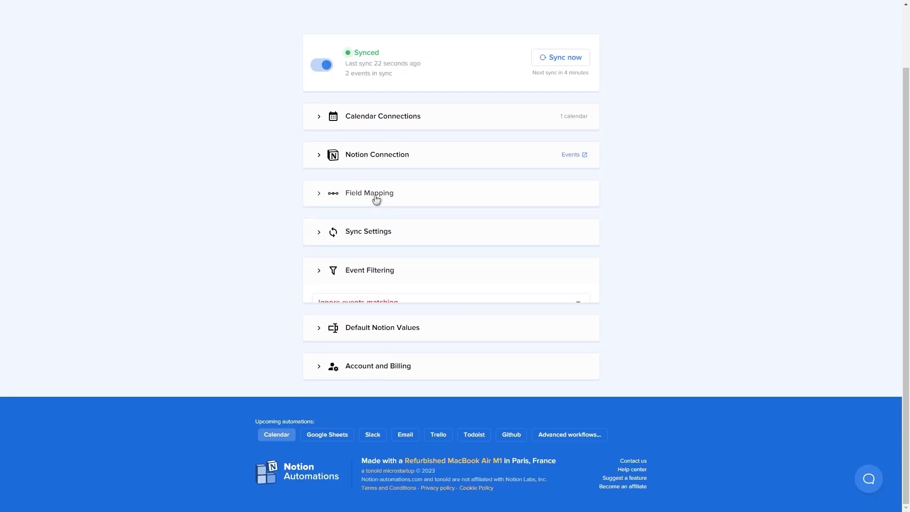
pyautogui.click(372, 332)
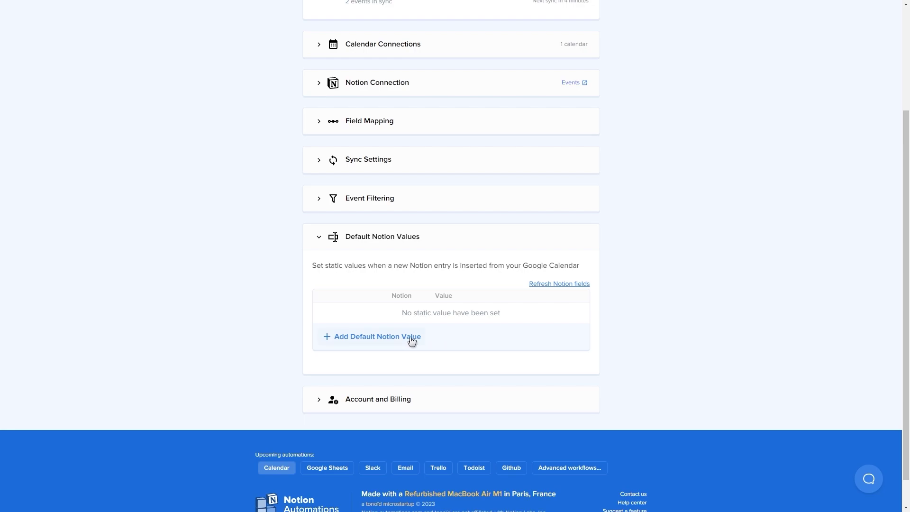
pyautogui.click(376, 229)
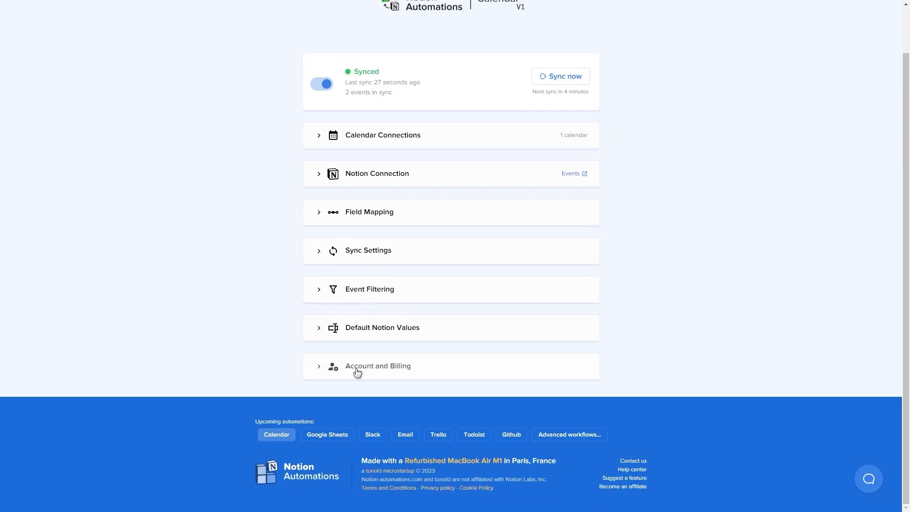
pyautogui.scroll(2, 881, 356)
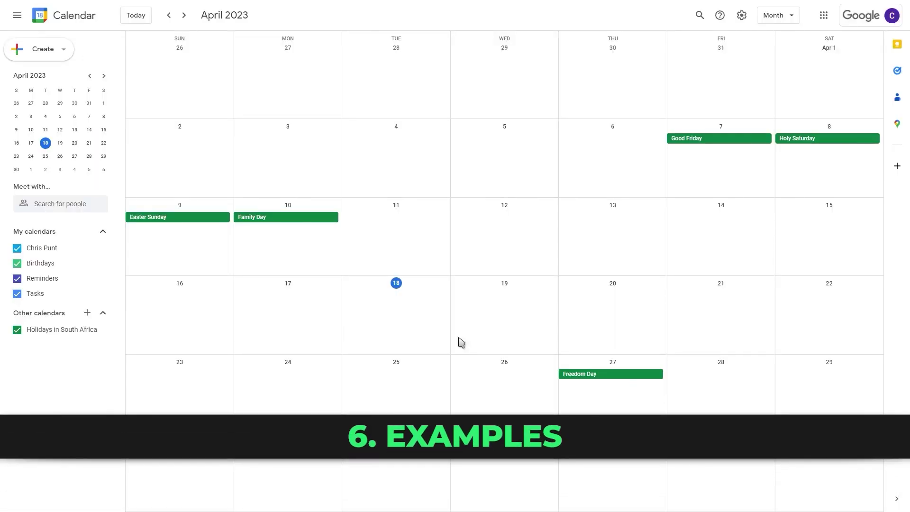
# - In Google Calendar, create a "New event" for April 18–19 with Google Meet video conferencing and sync it through Notion Automations
pyautogui.moveTo(361, 305); pyautogui.dragTo(498, 300)
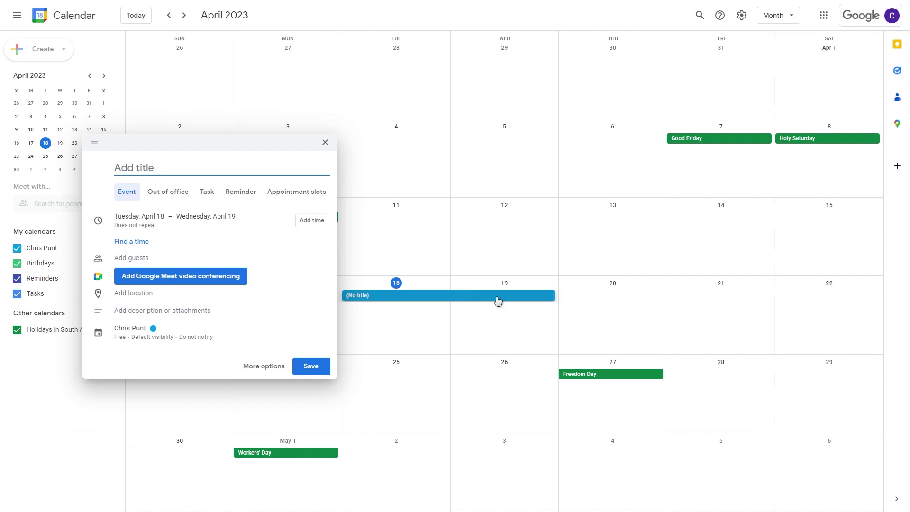
pyautogui.write('New event')
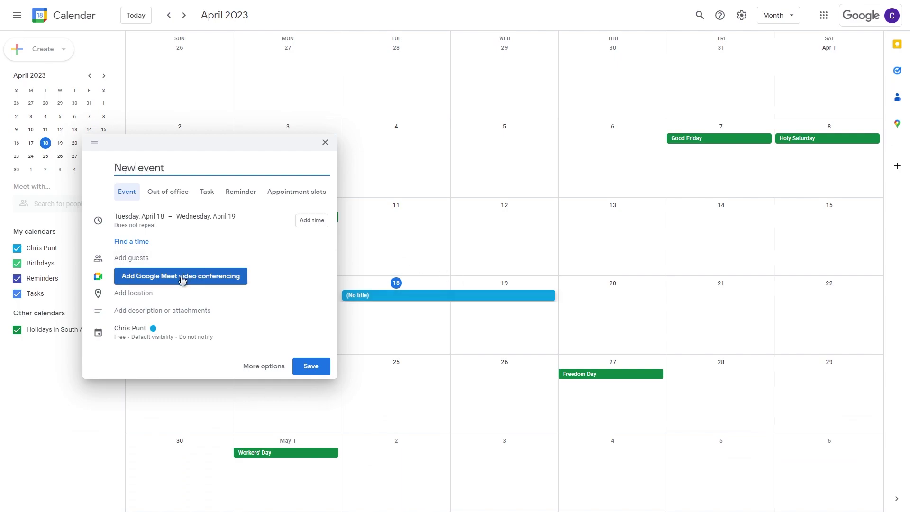
pyautogui.click(182, 277)
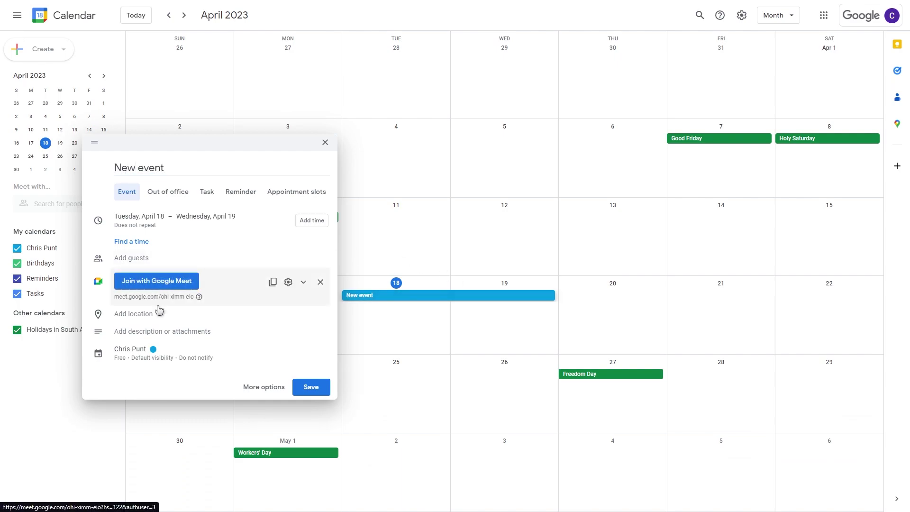
pyautogui.click(311, 390)
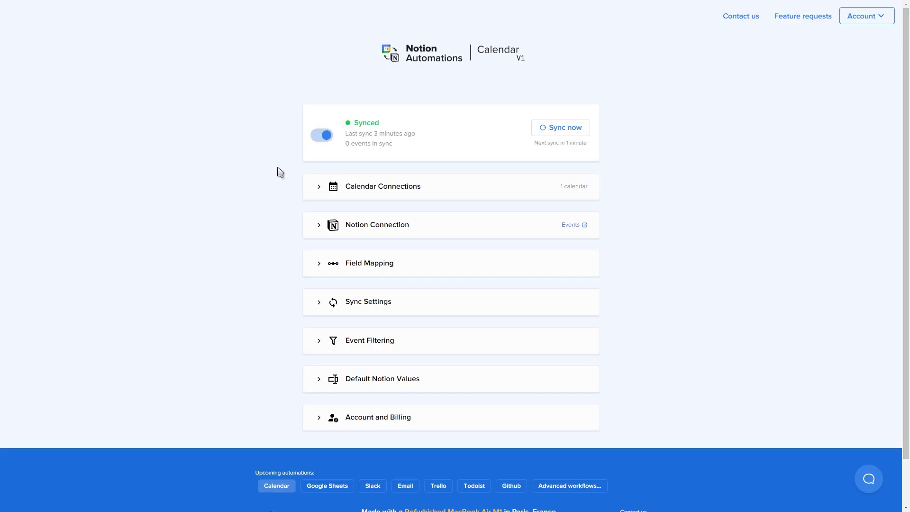
pyautogui.click(569, 134)
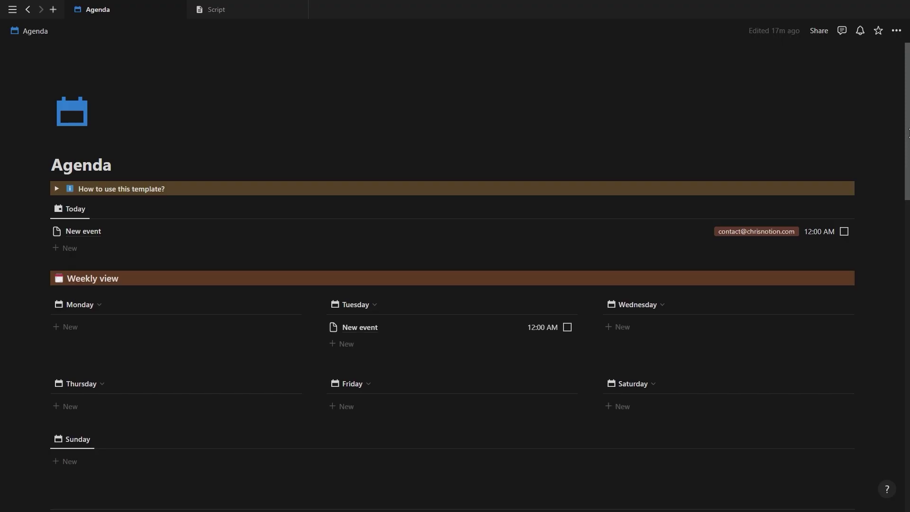
# - In the Notion Agenda's monthly view, rename the synced event to "Event 1" and set its date to April 19, 2023
pyautogui.scroll(-10, 452, 285)
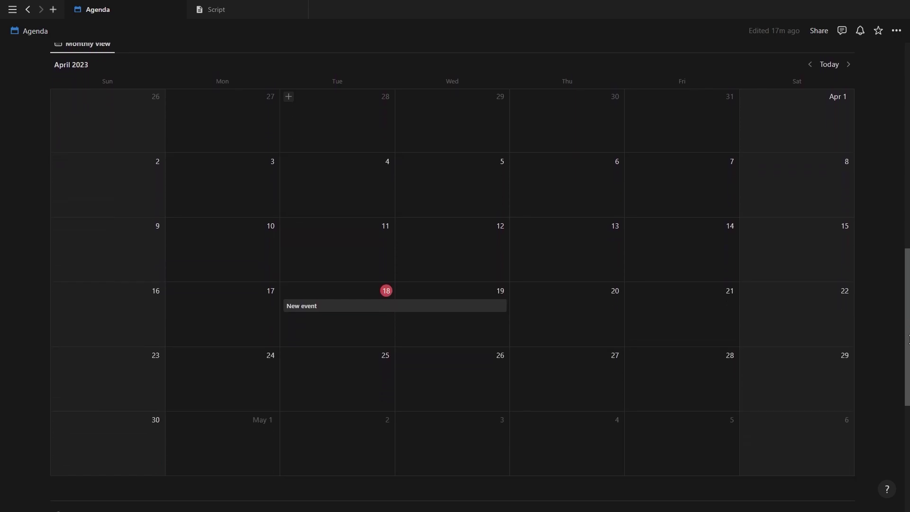
pyautogui.click(325, 308)
pyautogui.doubleClick(306, 127)
pyautogui.press('BackSpace')
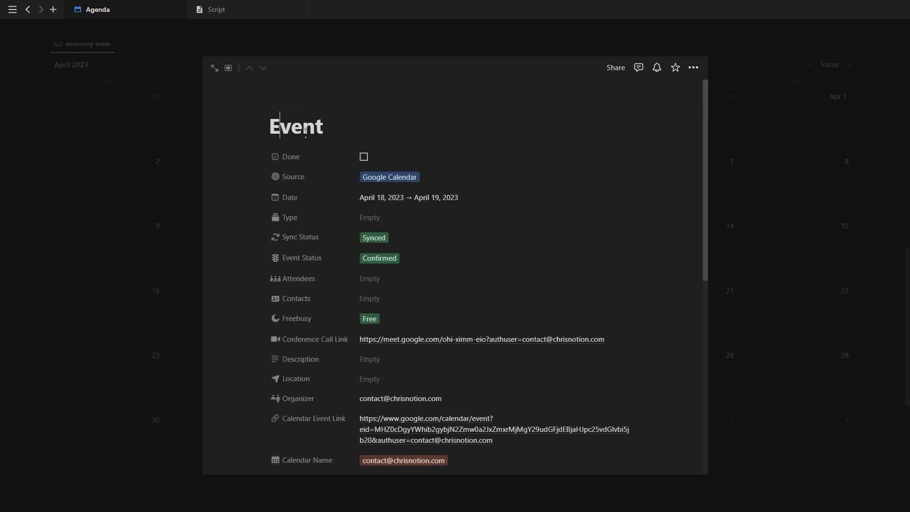
pyautogui.click(377, 198)
pyautogui.click(405, 400)
pyautogui.click(425, 322)
pyautogui.click(742, 214)
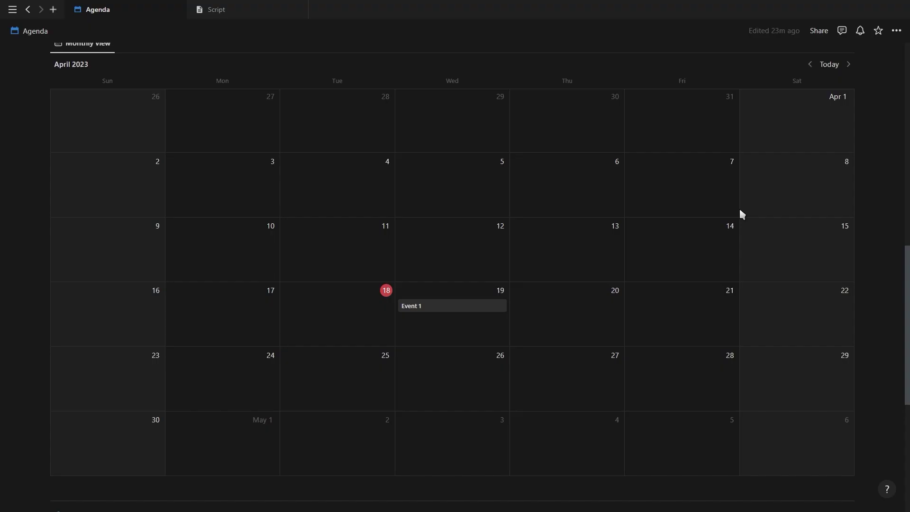
# - Create "Event 2" on April 20, 2023 in the Notion monthly calendar and check the synced events in Google Calendar
pyautogui.click(555, 311)
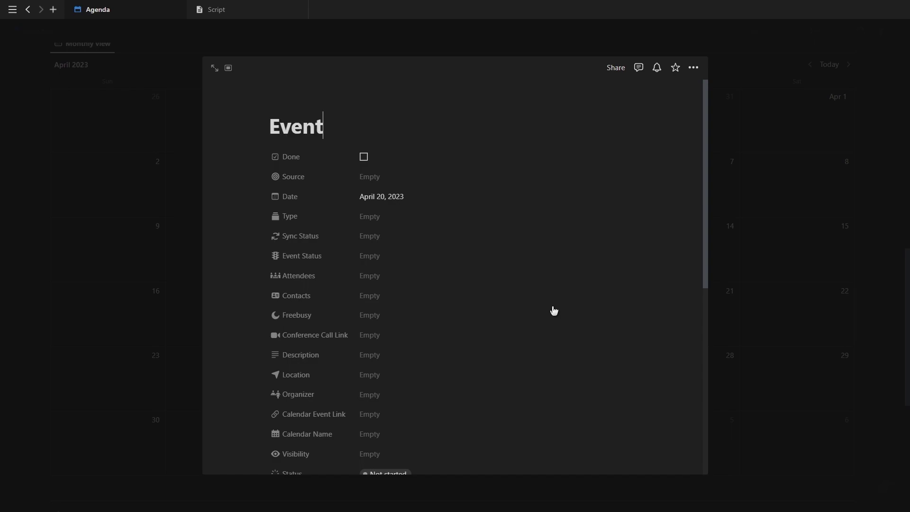
pyautogui.click(838, 241)
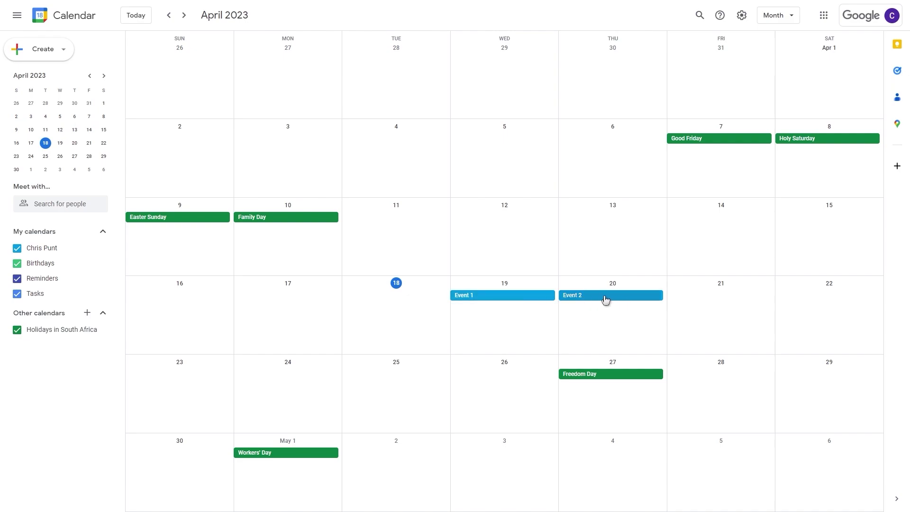
pyautogui.click(504, 297)
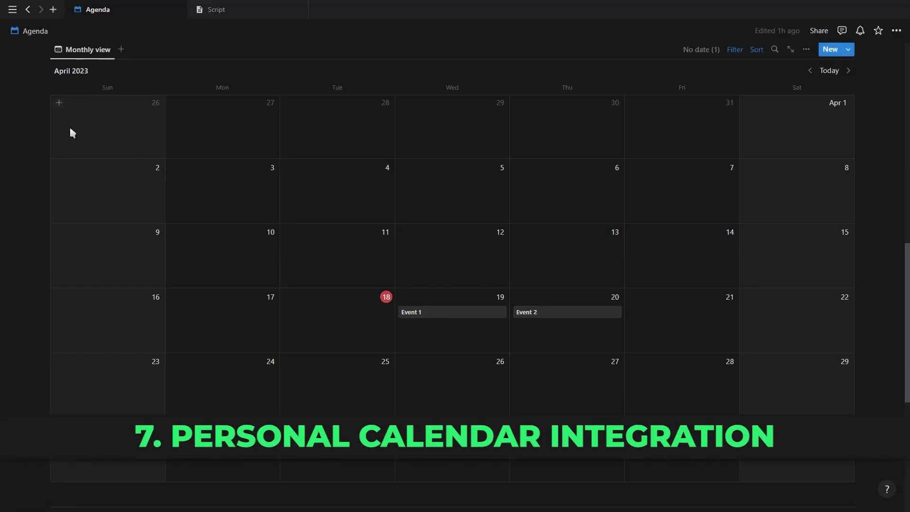
# - Open the Life OS page in Notion and check the source database in the Calendar section's view options
pyautogui.moveTo(7, 100)
pyautogui.click(46, 166)
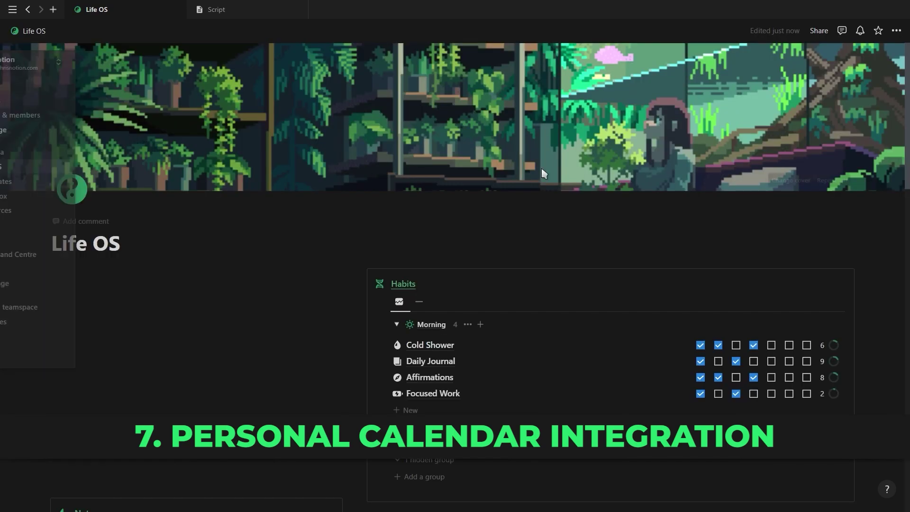
pyautogui.scroll(-3, 502, 173)
pyautogui.moveTo(908, 168); pyautogui.dragTo(908, 378)
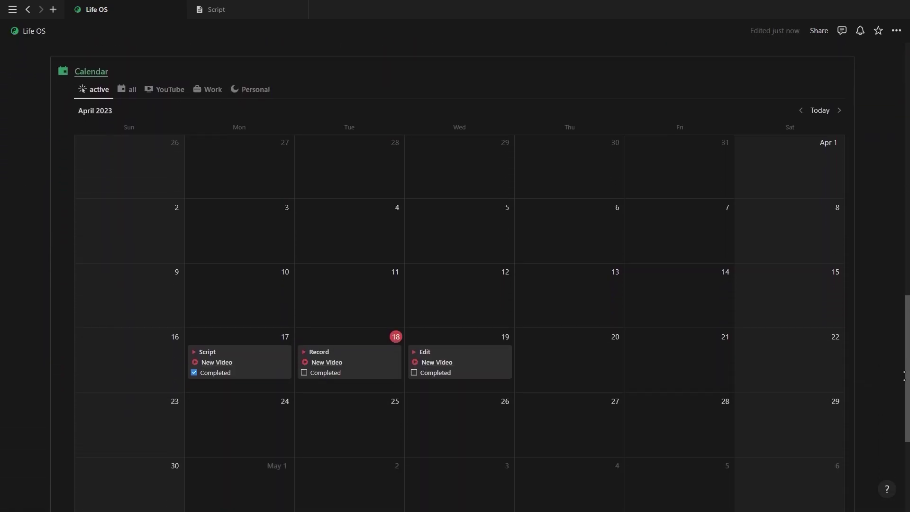
pyautogui.click(797, 90)
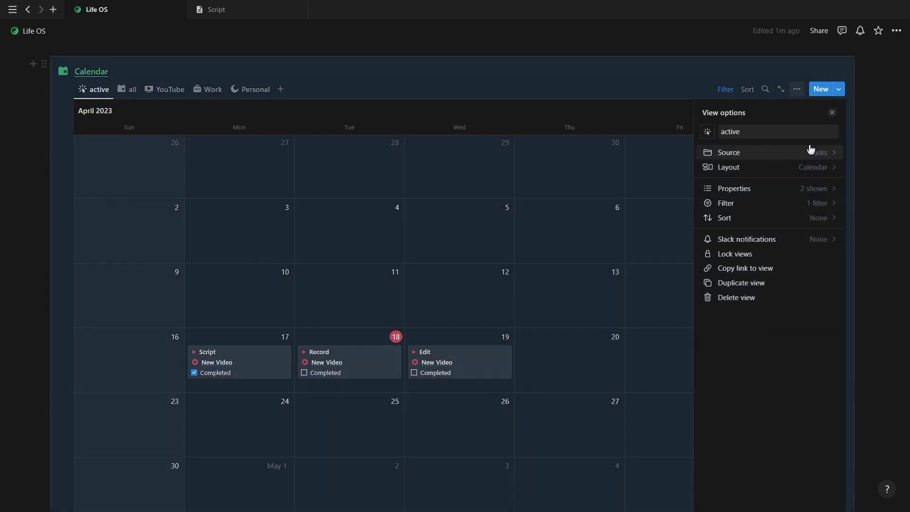
pyautogui.click(832, 112)
# - Check the view options of the today view in the Tasks section above the calendar
pyautogui.scroll(5, 806, 216)
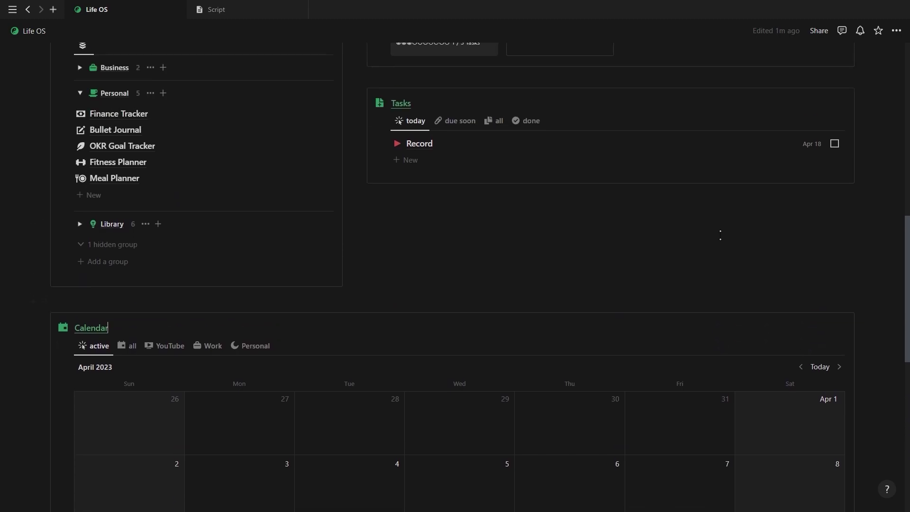
pyautogui.scroll(1, 720, 235)
pyautogui.click(796, 148)
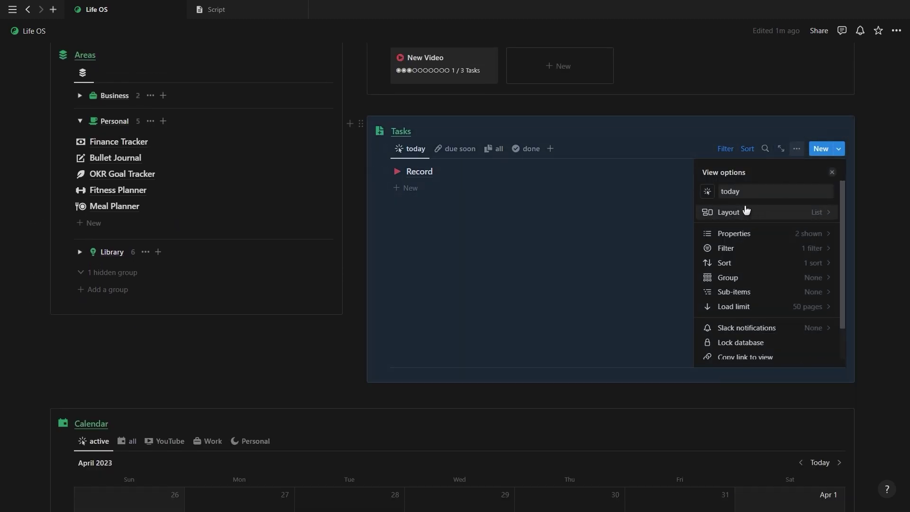
pyautogui.click(832, 173)
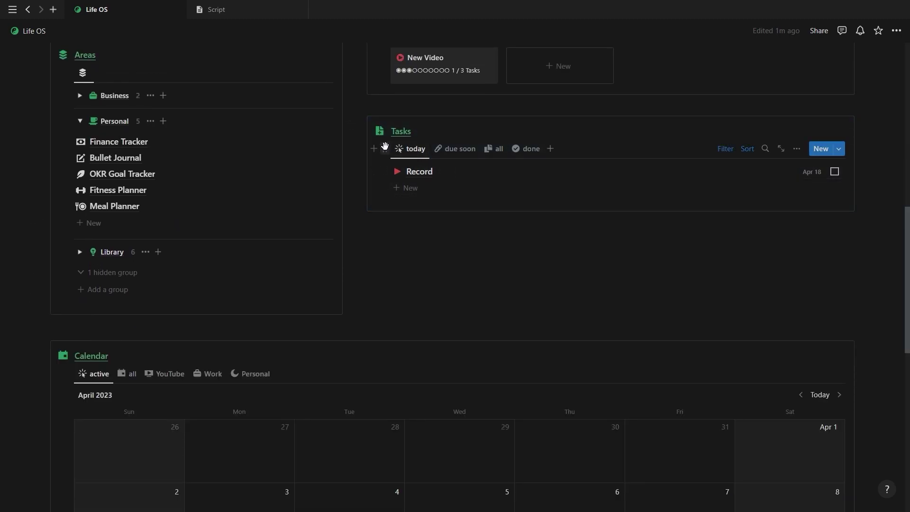
# - Copy the link of the Tasks view and use it to create a linked database view above the Calendar section
pyautogui.click(385, 148)
pyautogui.click(332, 118)
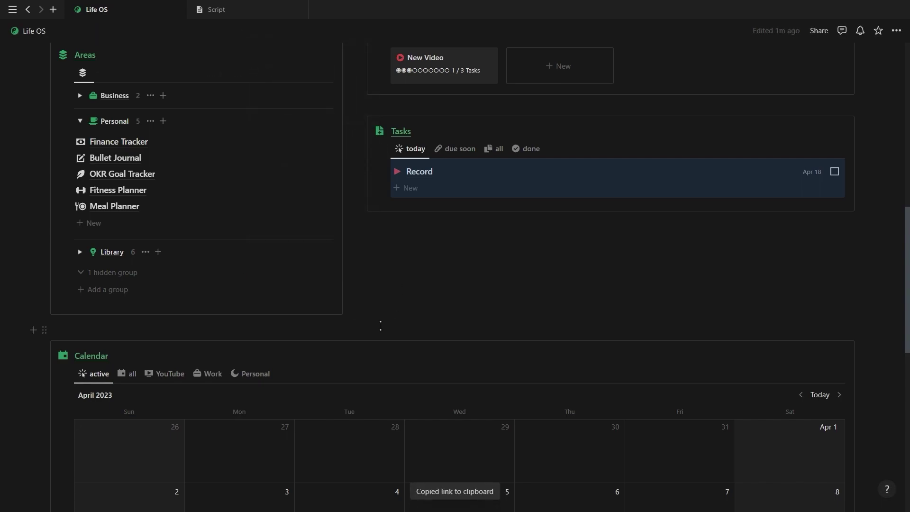
pyautogui.click(380, 325)
pyautogui.scroll(-3, 377, 284)
pyautogui.hotkey('ctrl', 'v')
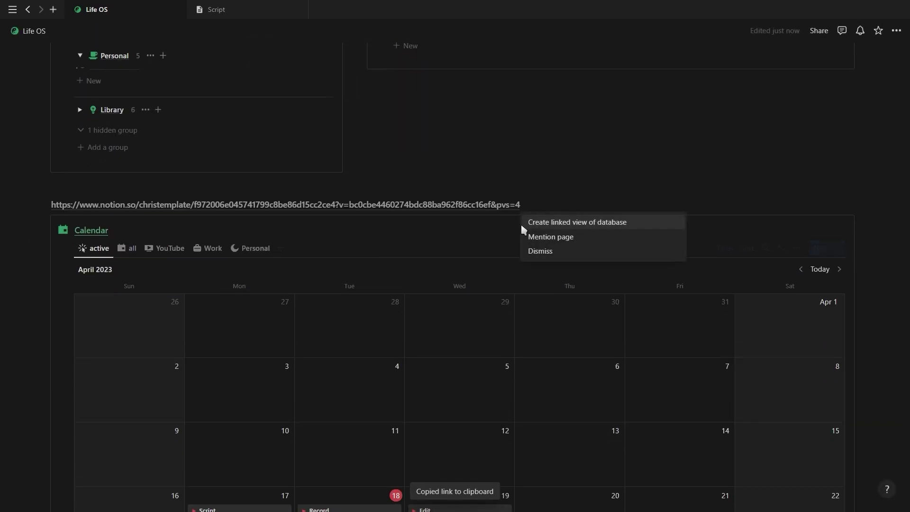
pyautogui.click(539, 226)
pyautogui.click(726, 248)
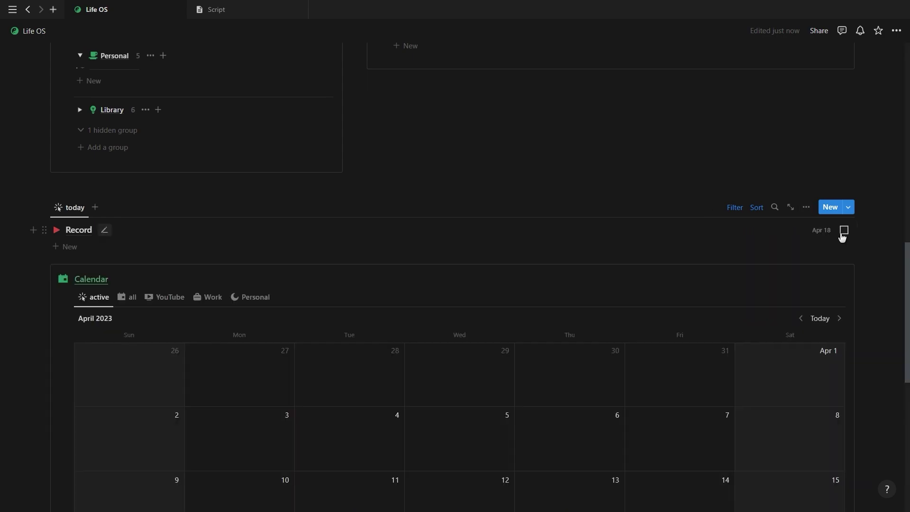
# - Check the source in the new linked view's options and delete that linked view above the Calendar section
pyautogui.click(808, 208)
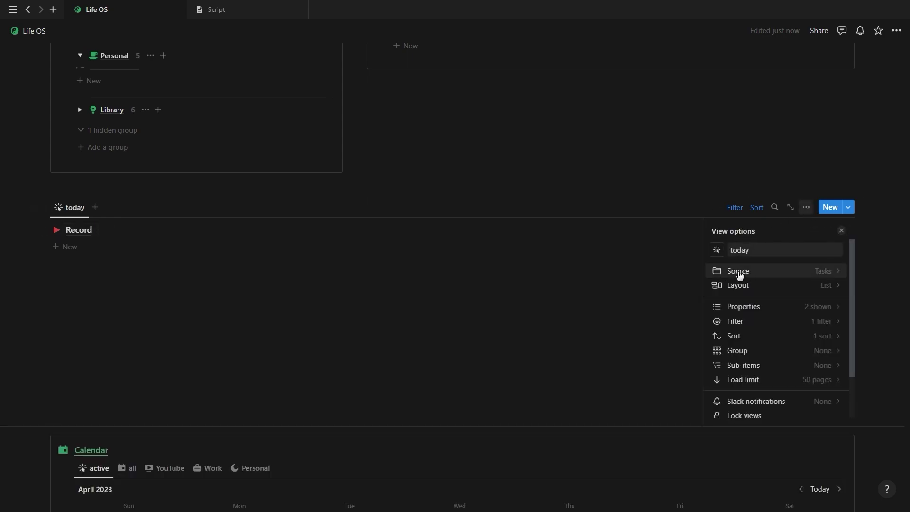
pyautogui.click(842, 231)
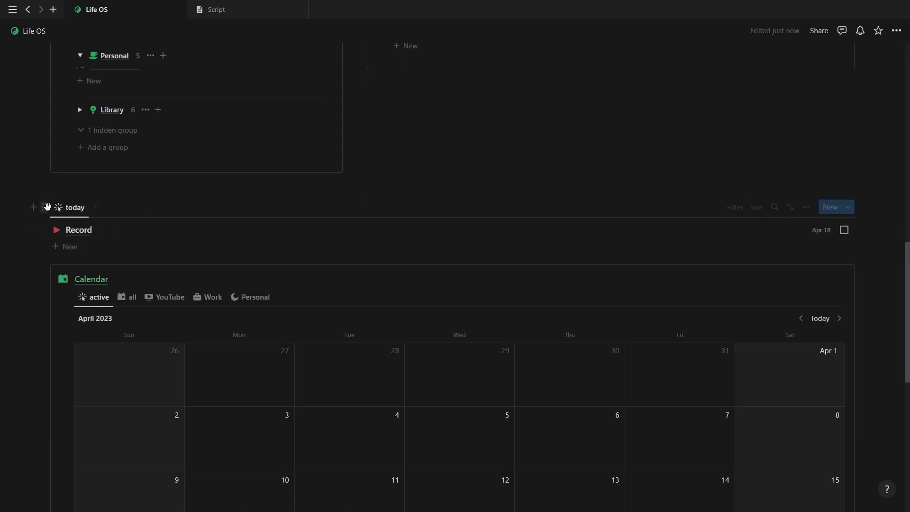
pyautogui.click(44, 207)
pyautogui.click(62, 125)
pyautogui.scroll(-1, 332, 199)
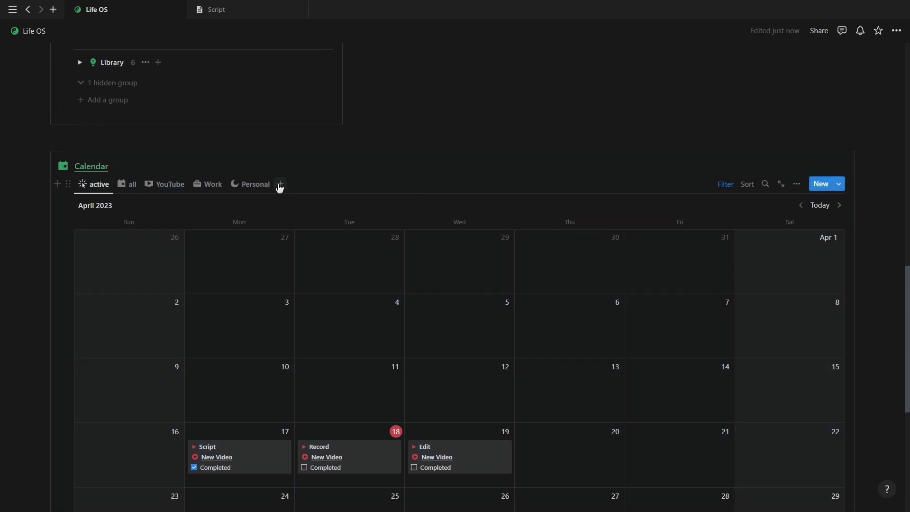
# - Add a new view to the Calendar section and set the Events database as its source
pyautogui.click(280, 184)
pyautogui.click(748, 247)
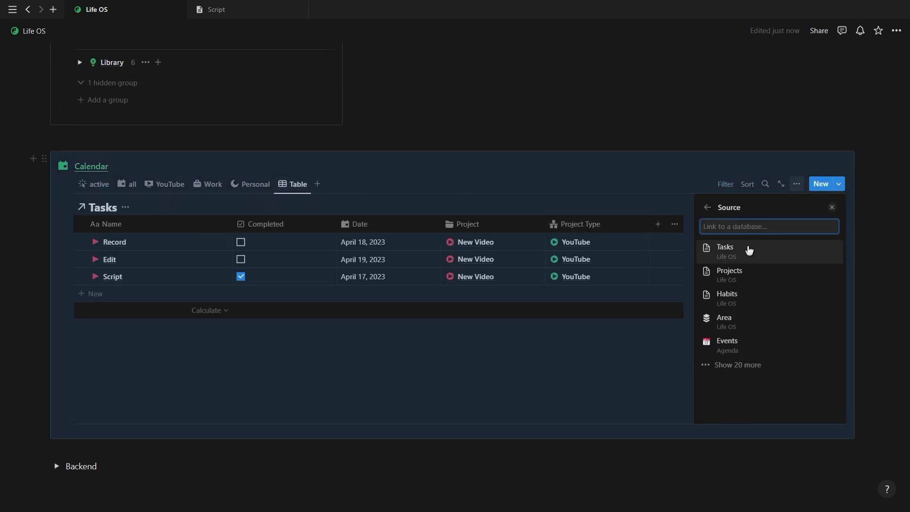
pyautogui.click(751, 252)
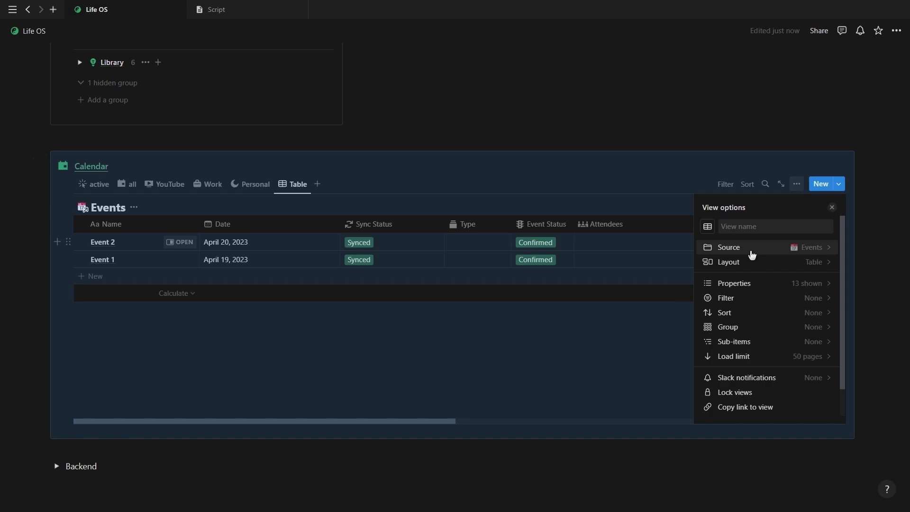
# - Switch the new Events view to the Calendar layout and hide its database title
pyautogui.click(747, 261)
pyautogui.click(734, 275)
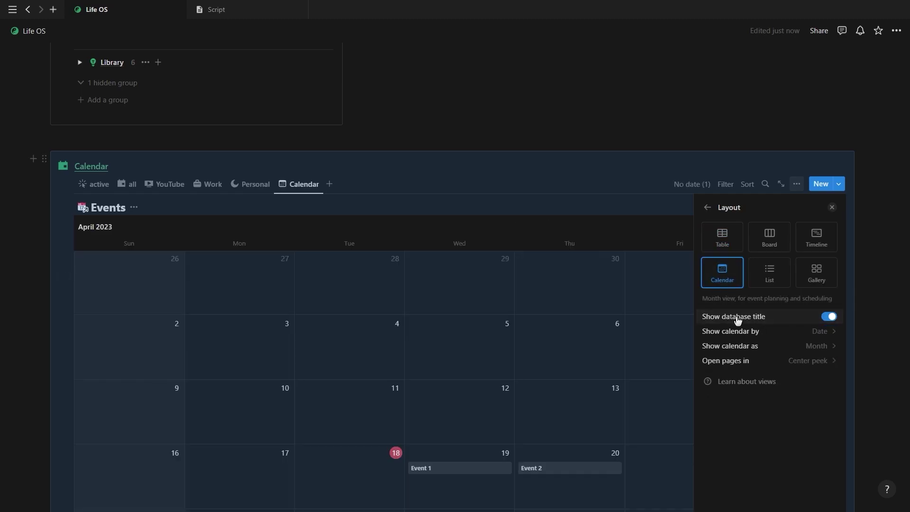
pyautogui.click(715, 316)
pyautogui.click(832, 207)
# - Show the Done property on the event cards in the new calendar view
pyautogui.scroll(-3, 821, 190)
pyautogui.scroll(1, 821, 109)
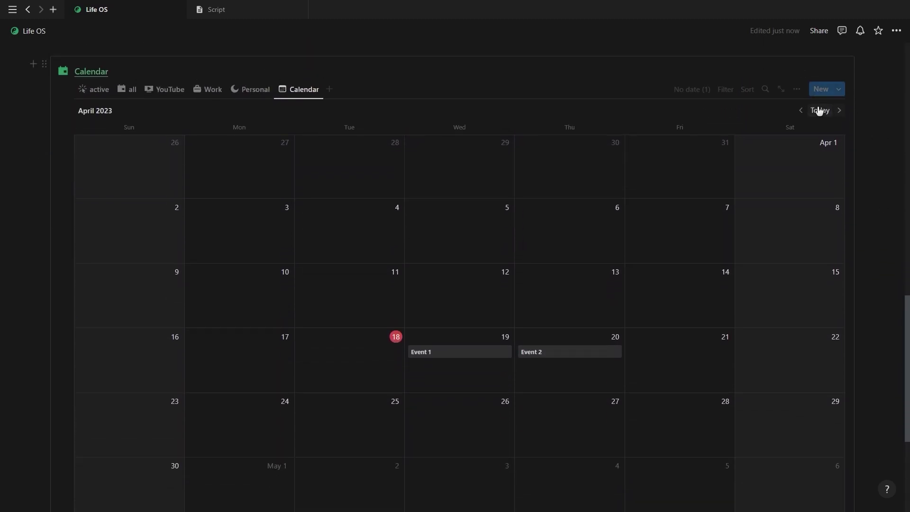
pyautogui.click(797, 89)
pyautogui.click(771, 189)
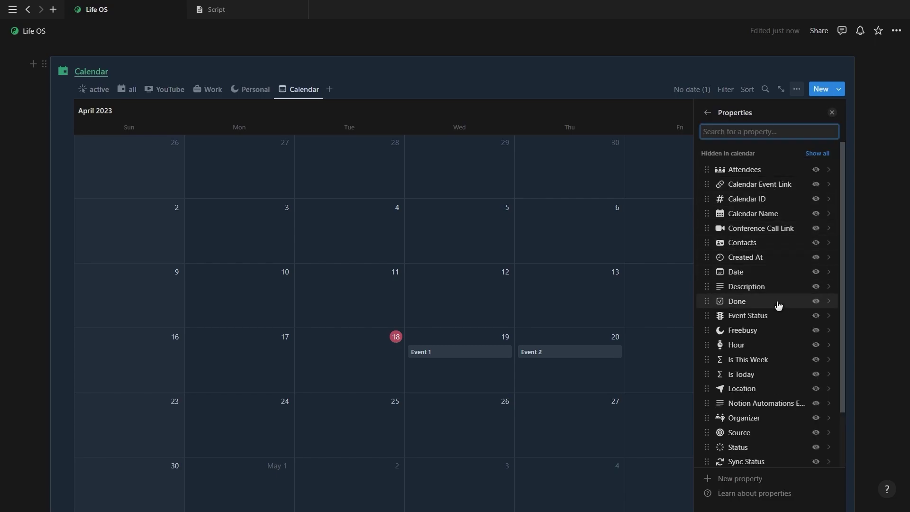
pyautogui.click(815, 304)
pyautogui.click(832, 114)
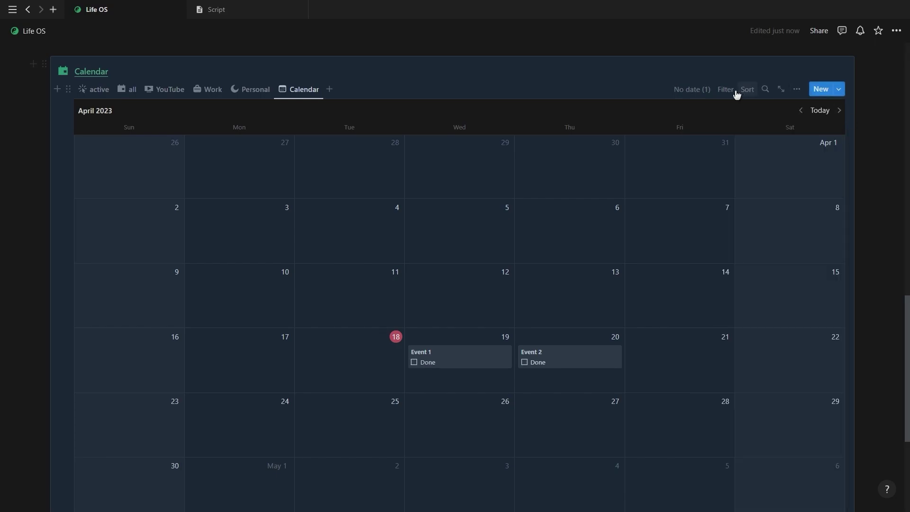
# - Filter the calendar view to events whose Done property is unchecked and mark Event 1 as done
pyautogui.click(726, 90)
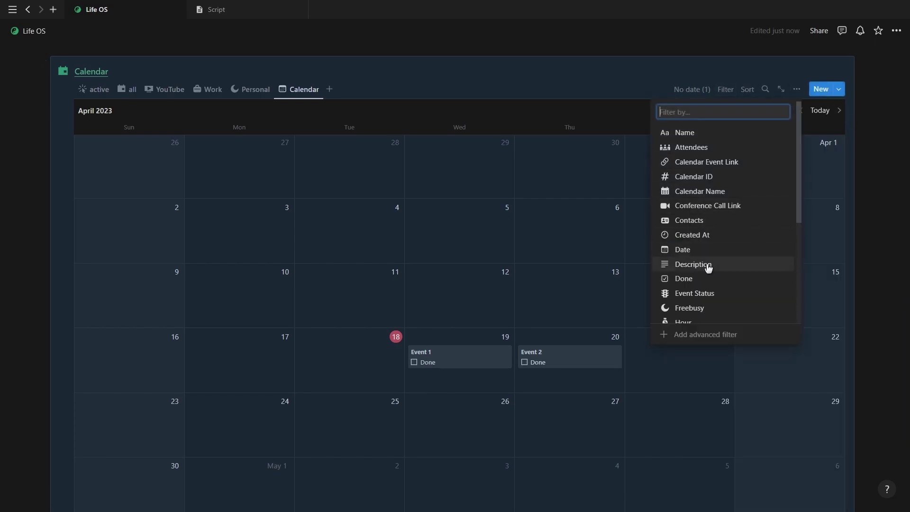
pyautogui.click(709, 278)
pyautogui.click(84, 148)
pyautogui.click(726, 90)
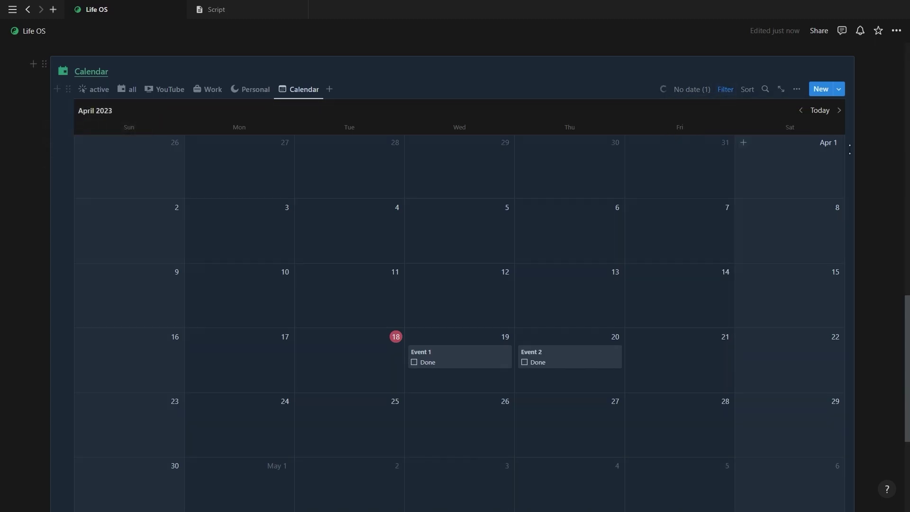
pyautogui.click(414, 363)
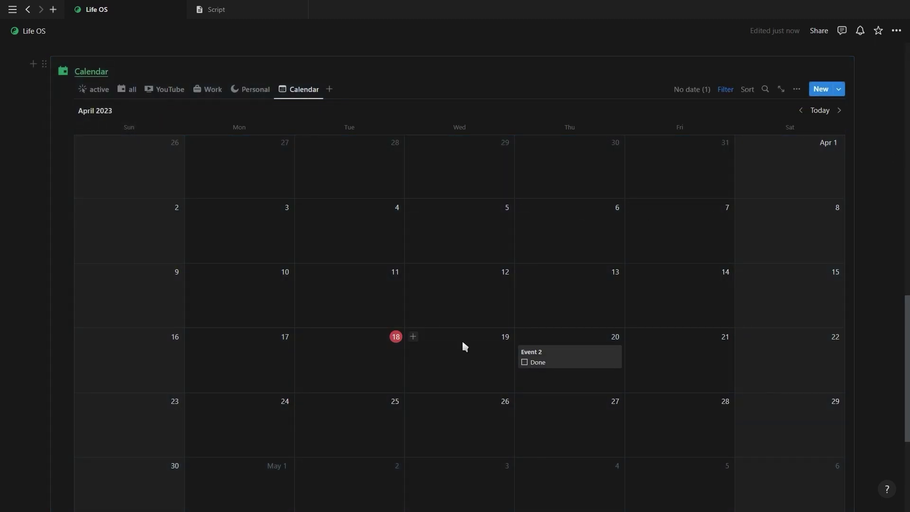
# - Set the calendar view to display by Week instead of Month and go to today's date
pyautogui.click(797, 89)
pyautogui.click(743, 169)
pyautogui.click(754, 252)
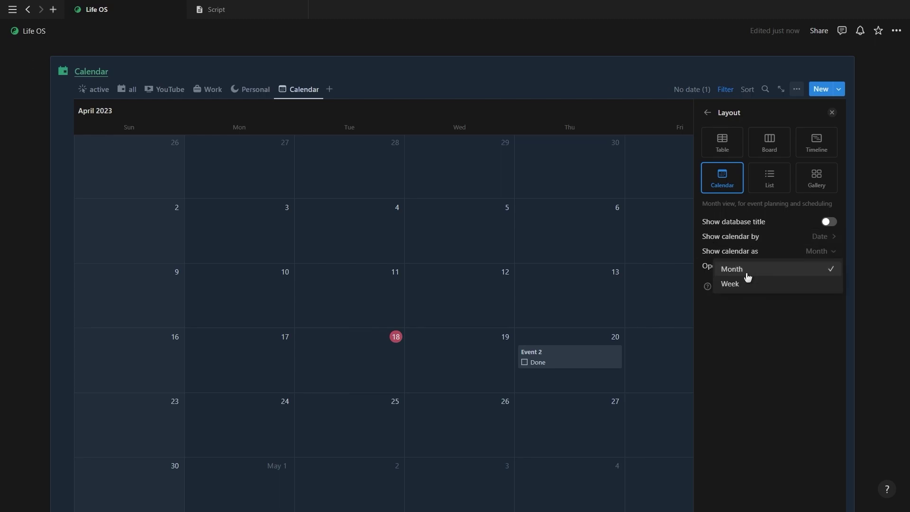
pyautogui.click(746, 282)
pyautogui.click(833, 113)
pyautogui.click(819, 111)
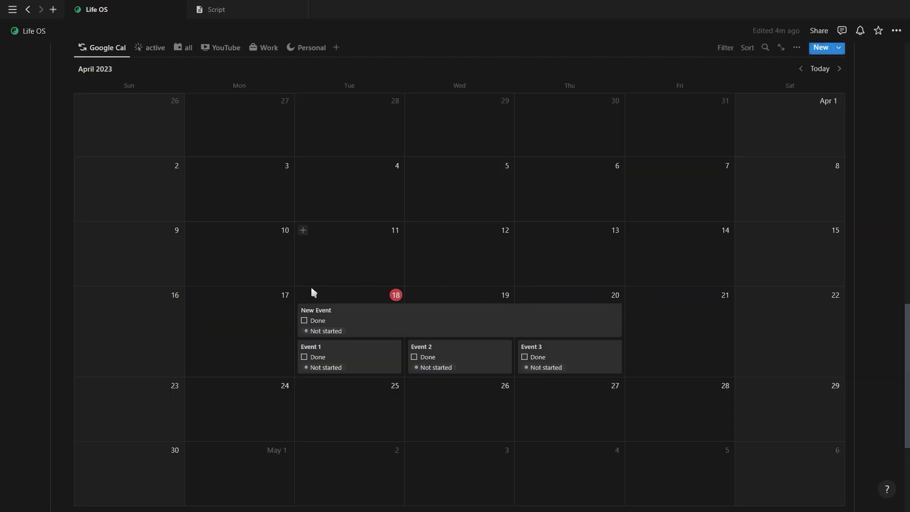
# - Open New Event from the Google Cal view and examine its synced properties
pyautogui.click(359, 327)
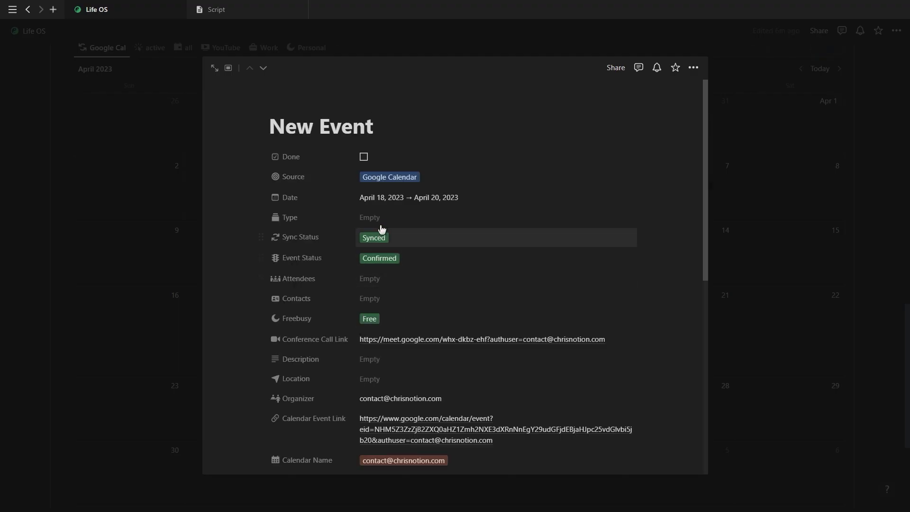
pyautogui.scroll(-2, 685, 220)
pyautogui.scroll(-2, 685, 217)
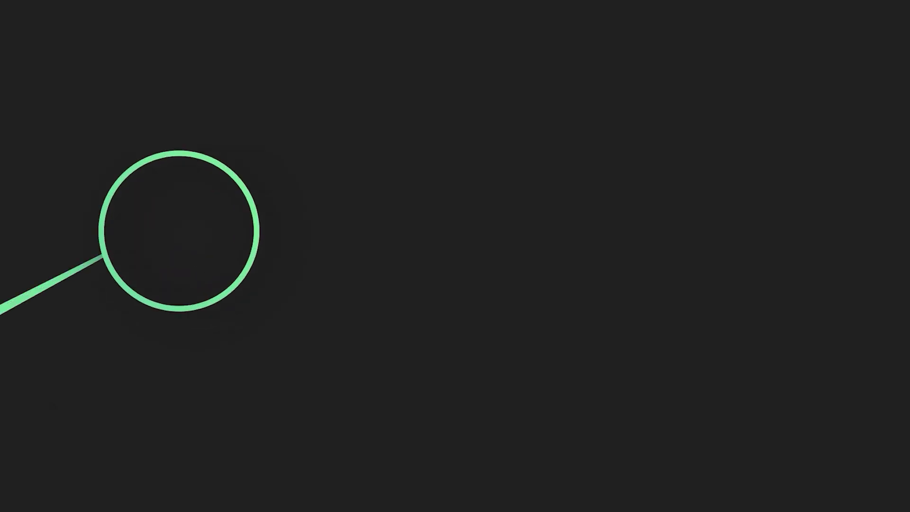